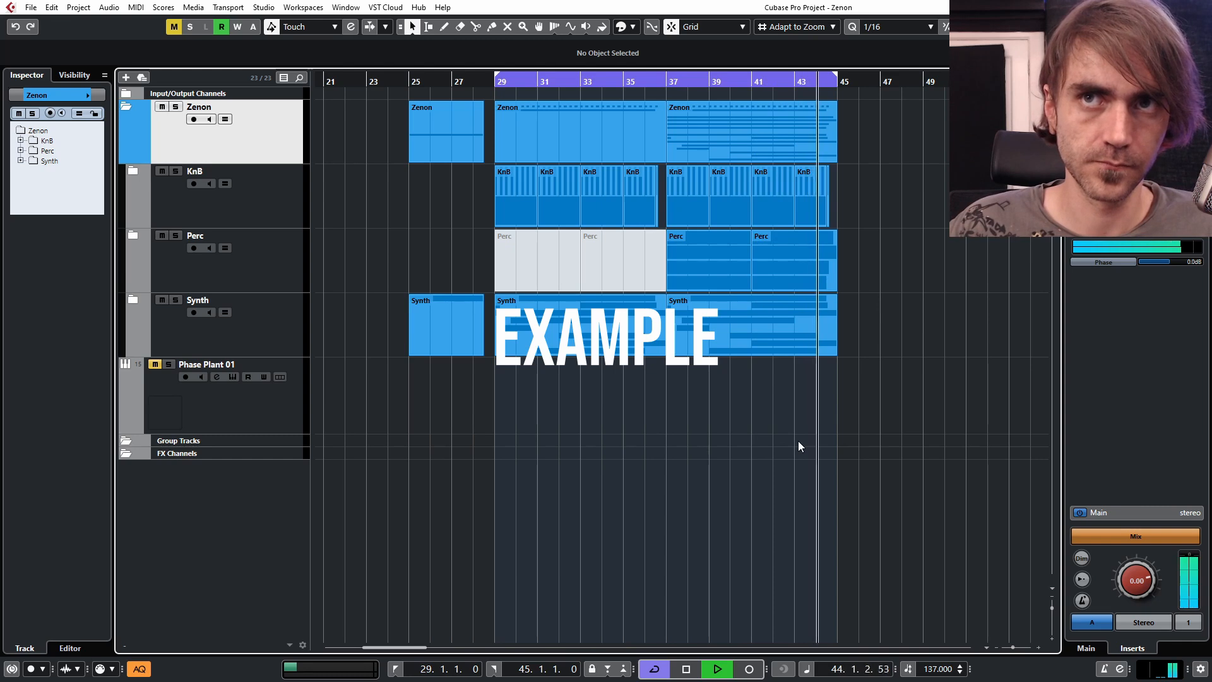
Stop playback, expand the KnB folder and check the Bass track's instrument window
{"action": "key", "text": "space"}
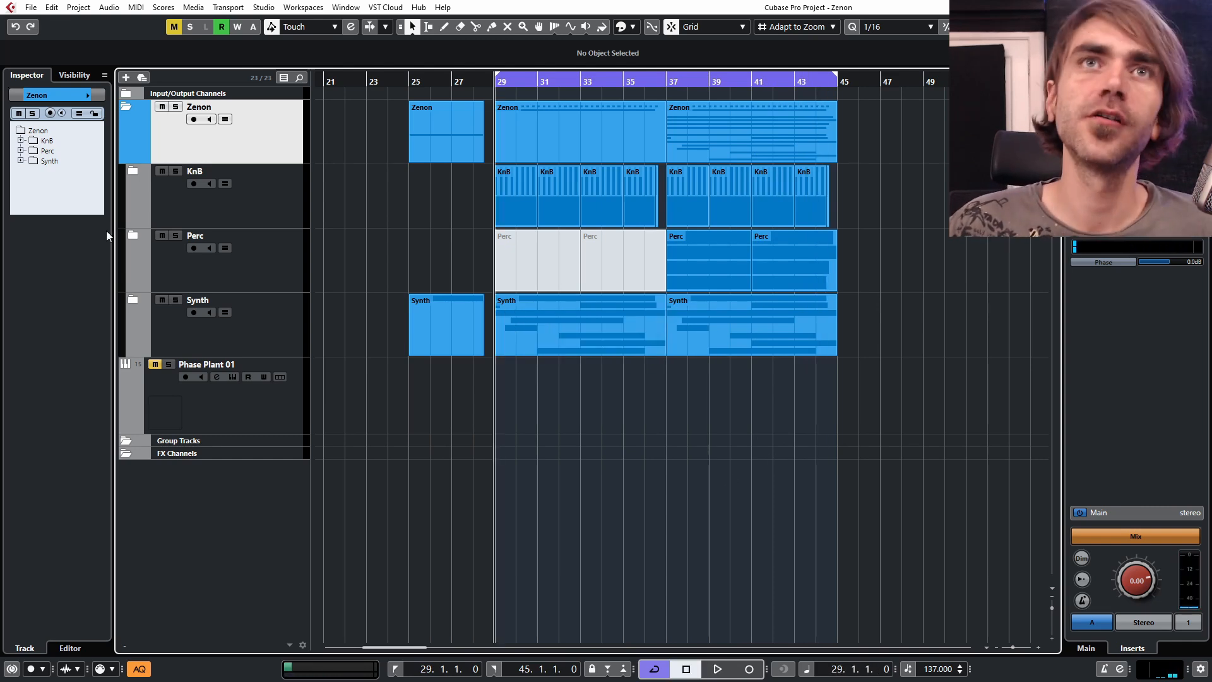
{"action": "left_click", "coordinate": [132, 171]}
{"action": "left_click", "coordinate": [241, 369]}
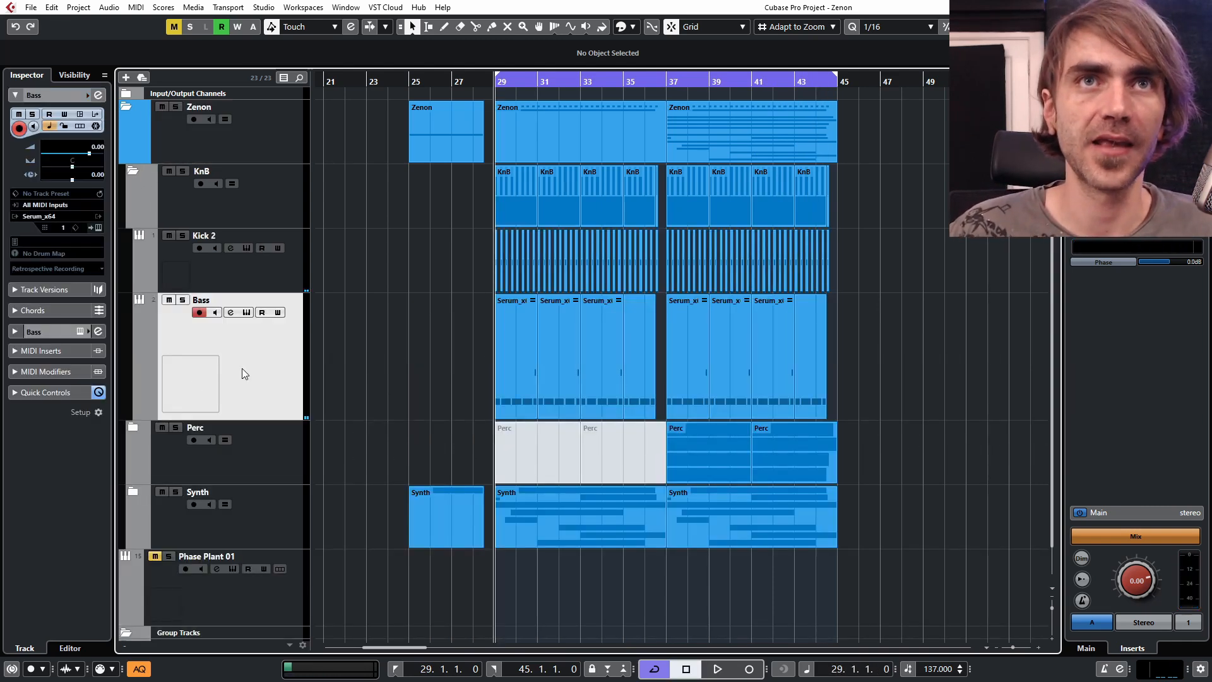
{"action": "left_click", "coordinate": [97, 229]}
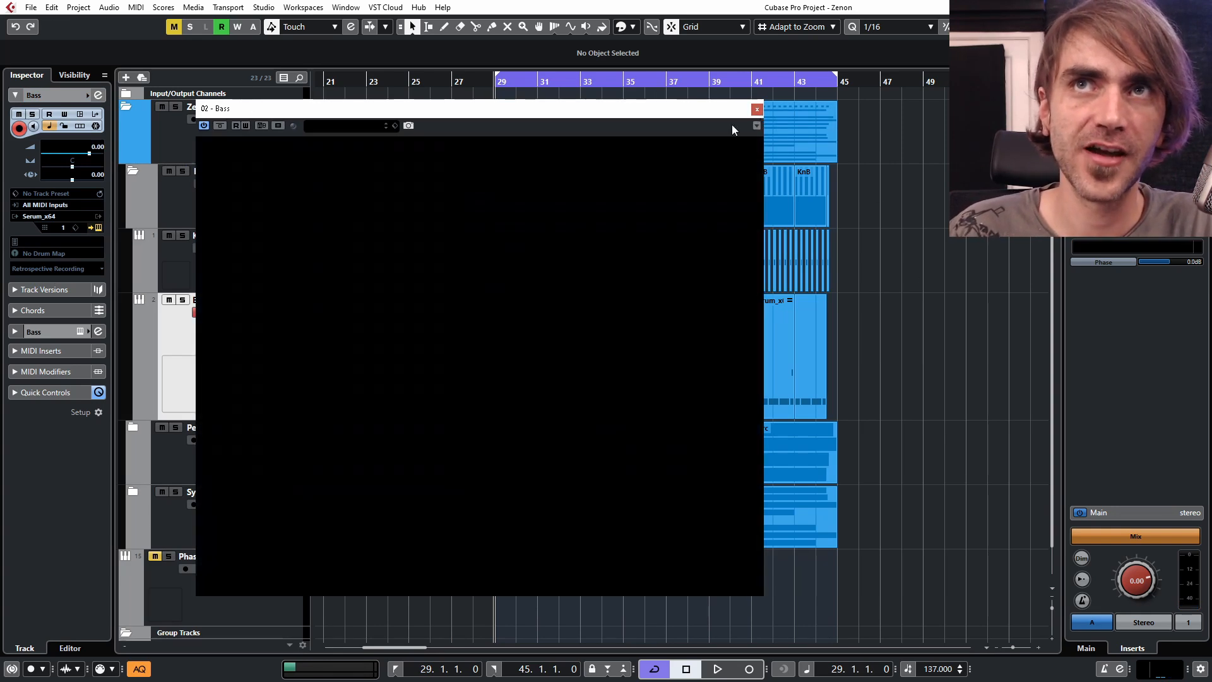
{"action": "left_click", "coordinate": [757, 110]}
Add one instrument track using Serum_x64 directly below the Bass track
{"action": "right_click", "coordinate": [243, 379]}
{"action": "mouse_move", "coordinate": [307, 392]}
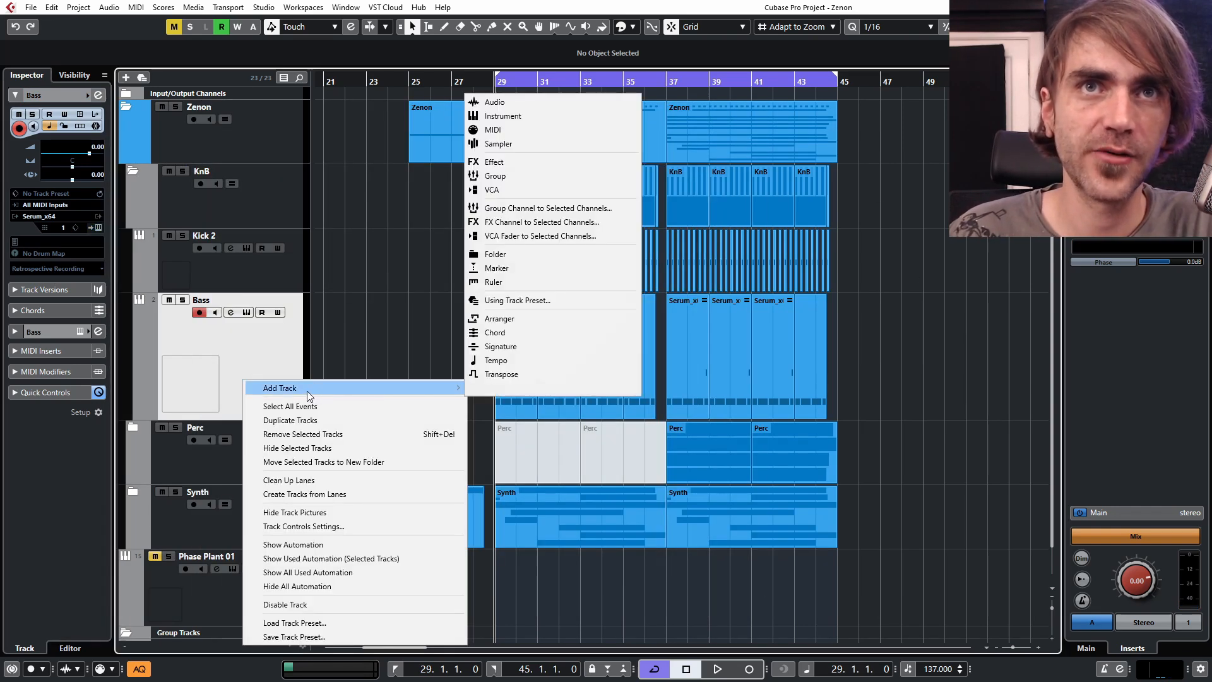
{"action": "left_click", "coordinate": [548, 117]}
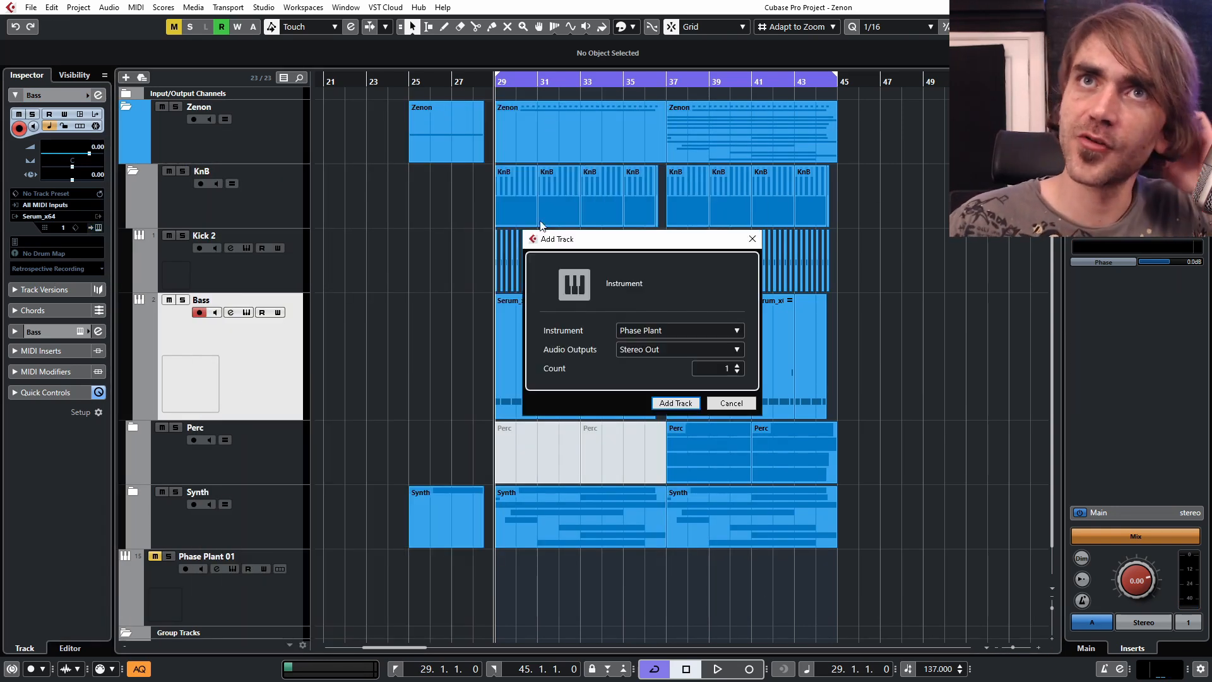
{"action": "left_click", "coordinate": [665, 336]}
{"action": "type", "text": "serum"}
{"action": "key", "text": "Return"}
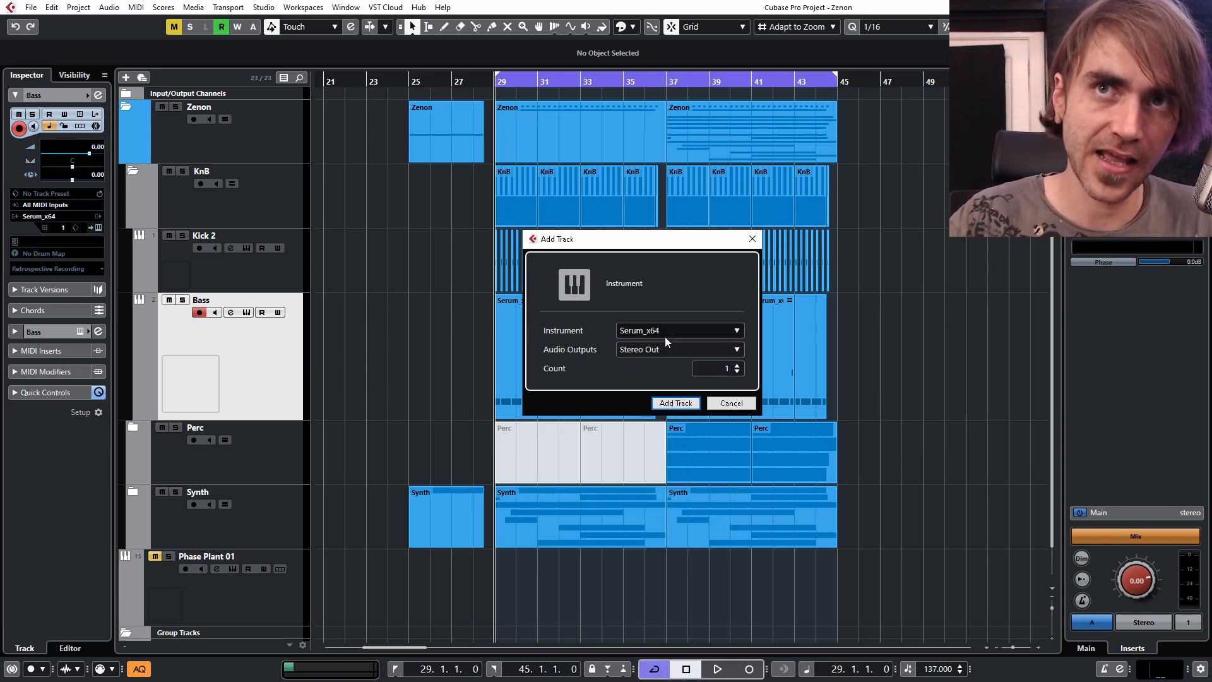
{"action": "left_click", "coordinate": [676, 403]}
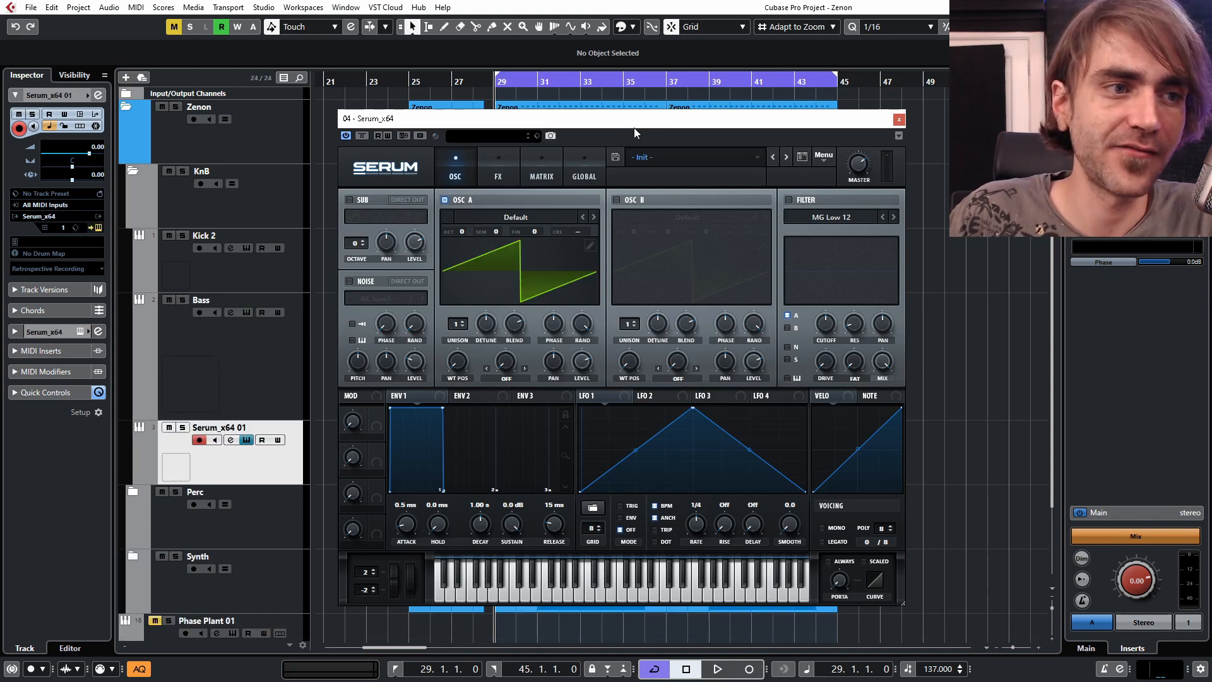
Load the Basic Shapes wavetable from the Analog category into OSC A and move its wavetable position to the saw shape
{"action": "left_click", "coordinate": [572, 213]}
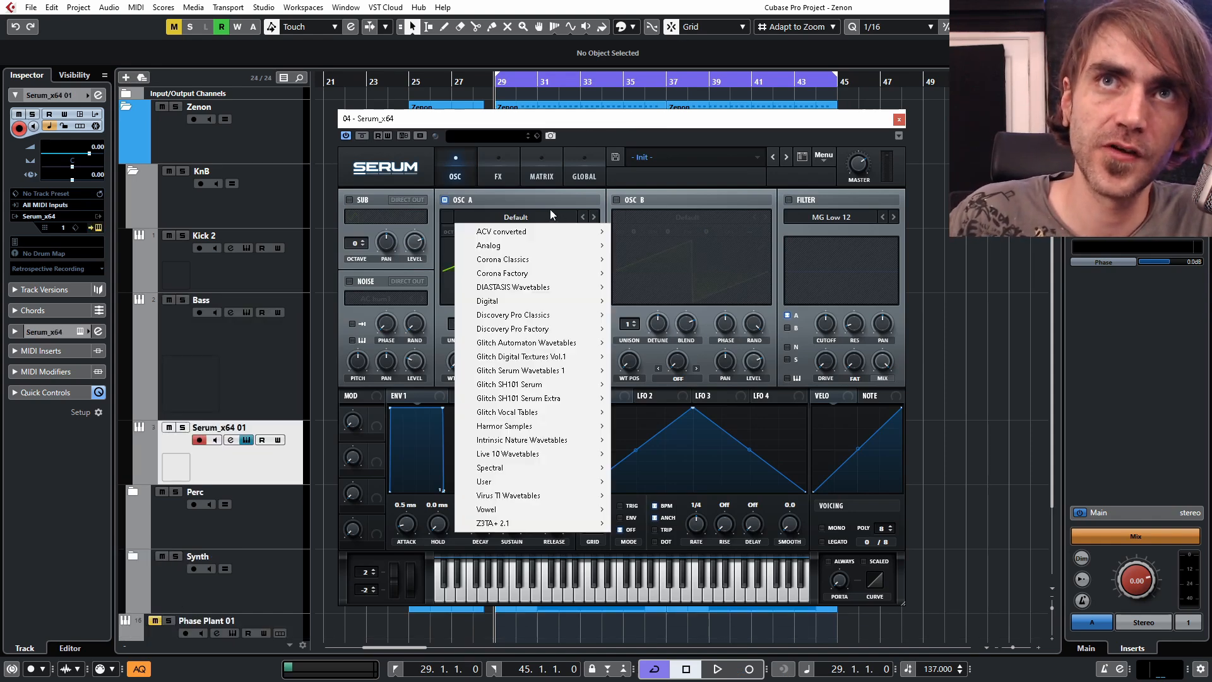
{"action": "mouse_move", "coordinate": [568, 245]}
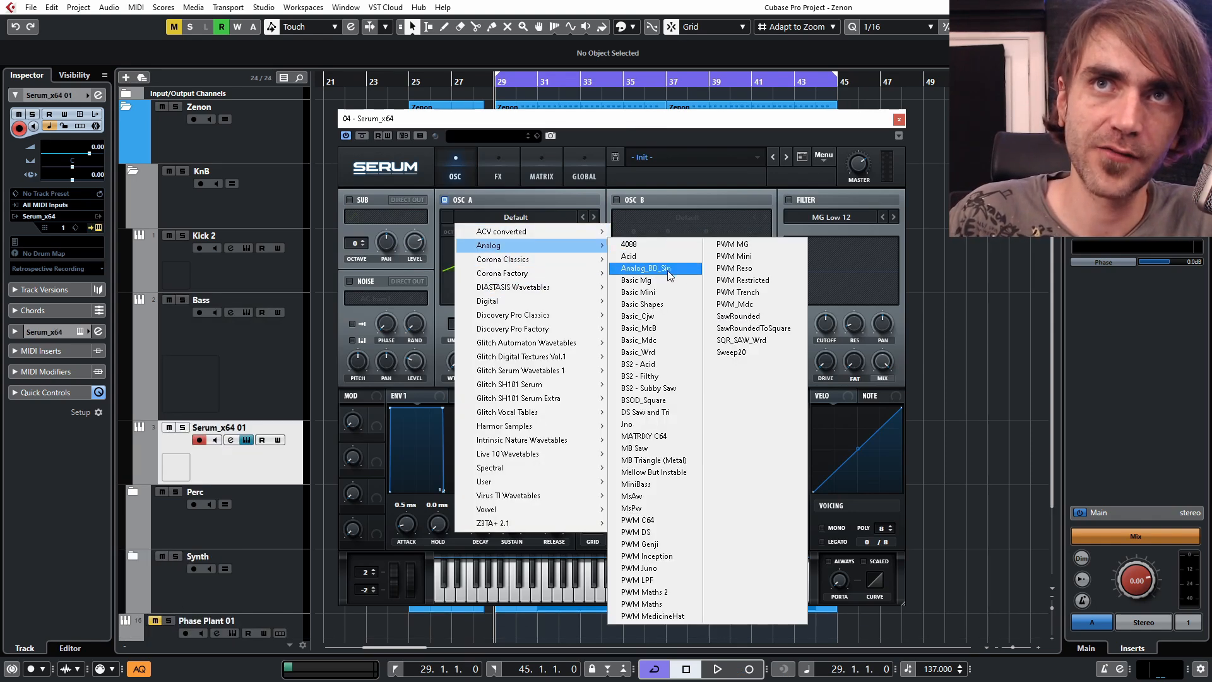
{"action": "left_click", "coordinate": [652, 308]}
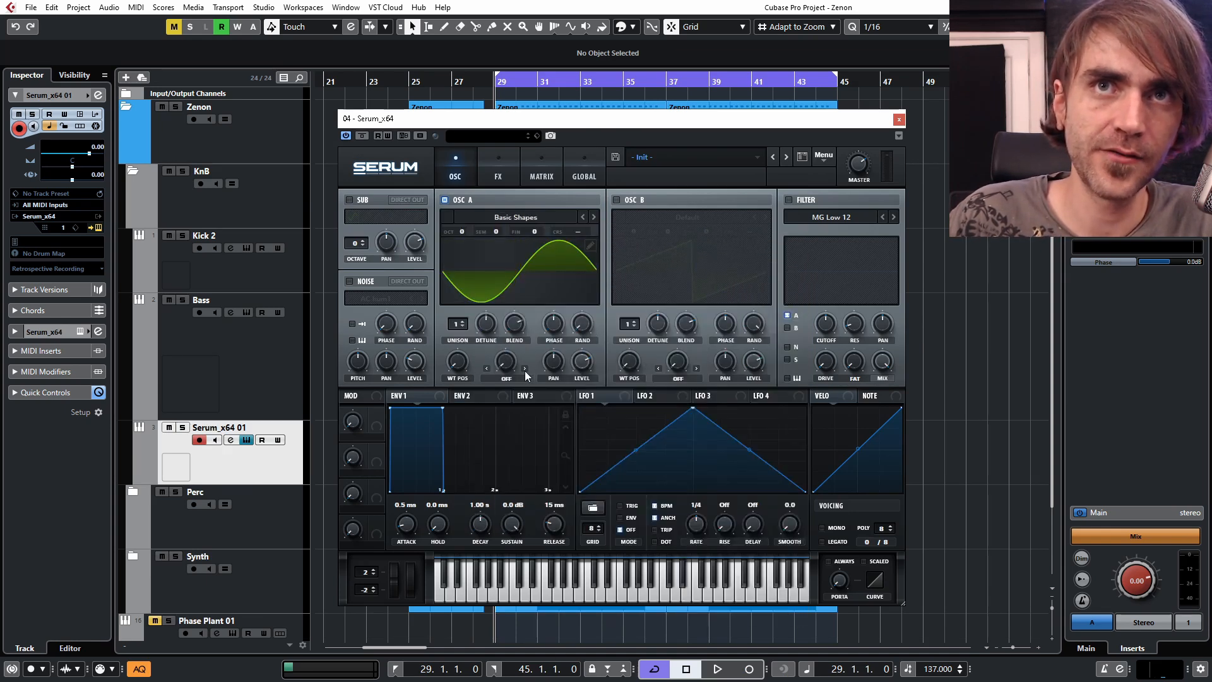
{"action": "left_click_drag", "start_coordinate": [463, 370], "coordinate": [476, 346]}
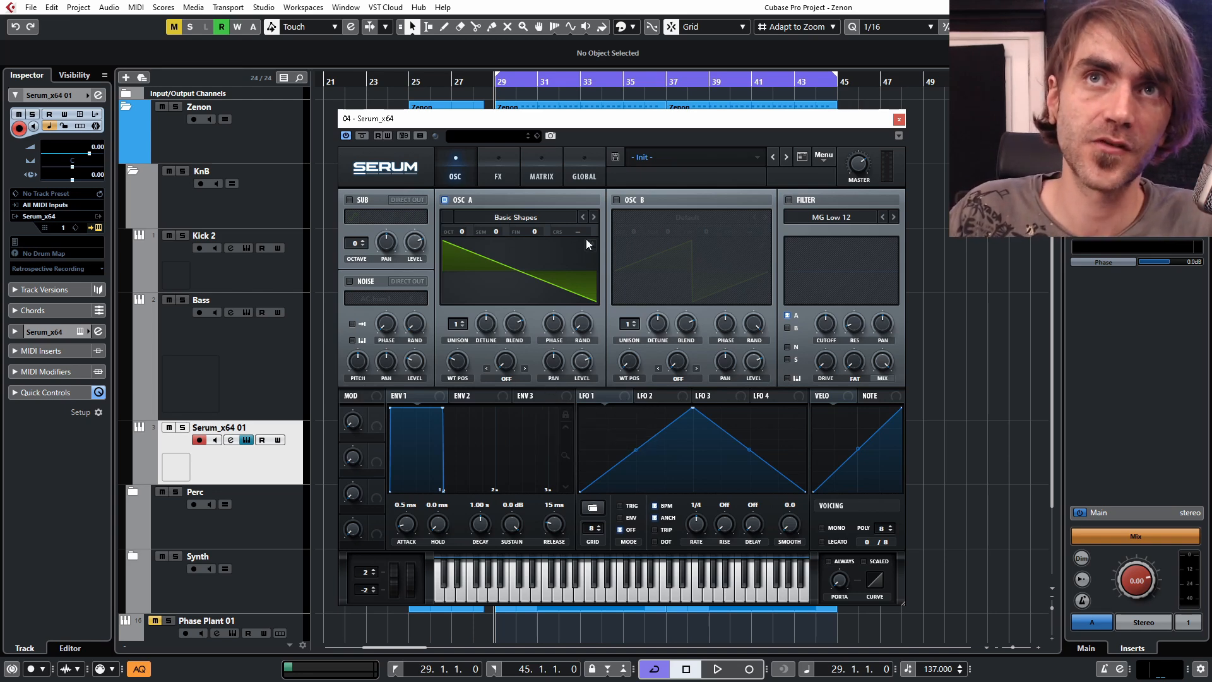
Copy the first Bass part onto the Serum_x64 01 track and repeat it across bars 29 to 45
{"action": "key", "text": "Escape"}
{"action": "left_click", "coordinate": [248, 363]}
{"action": "left_click", "coordinate": [266, 472]}
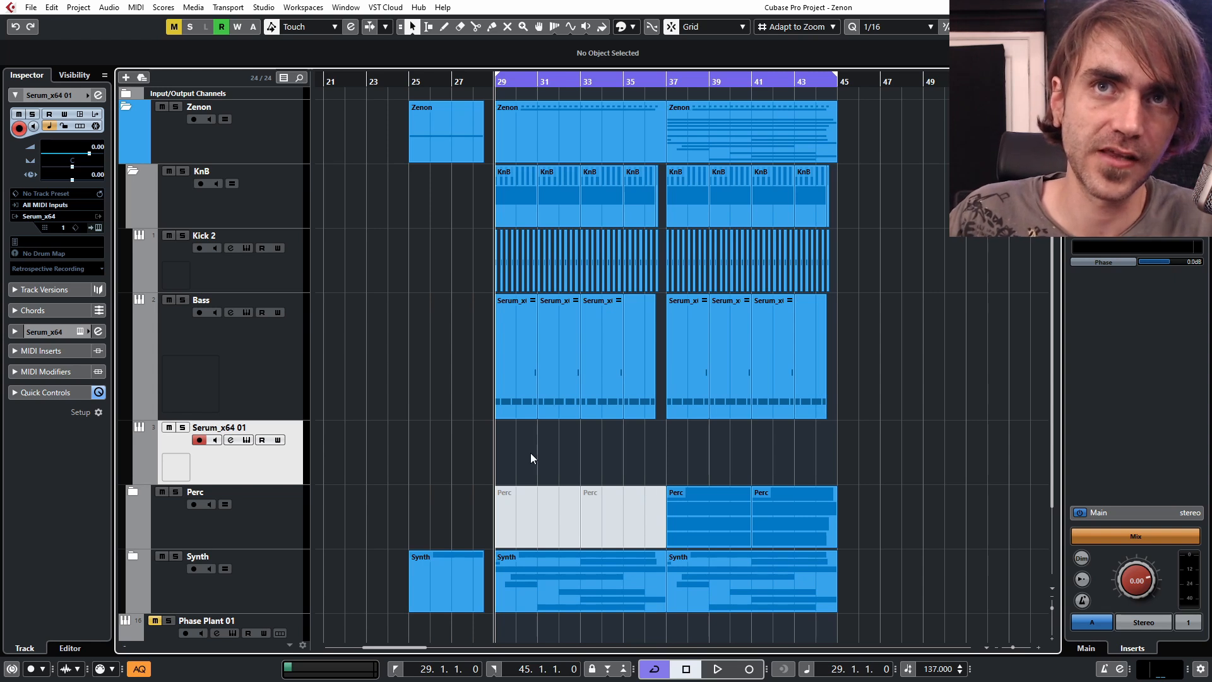
{"action": "left_click", "coordinate": [510, 378]}
{"action": "left_click_drag", "start_coordinate": [510, 377], "coordinate": [835, 471]}
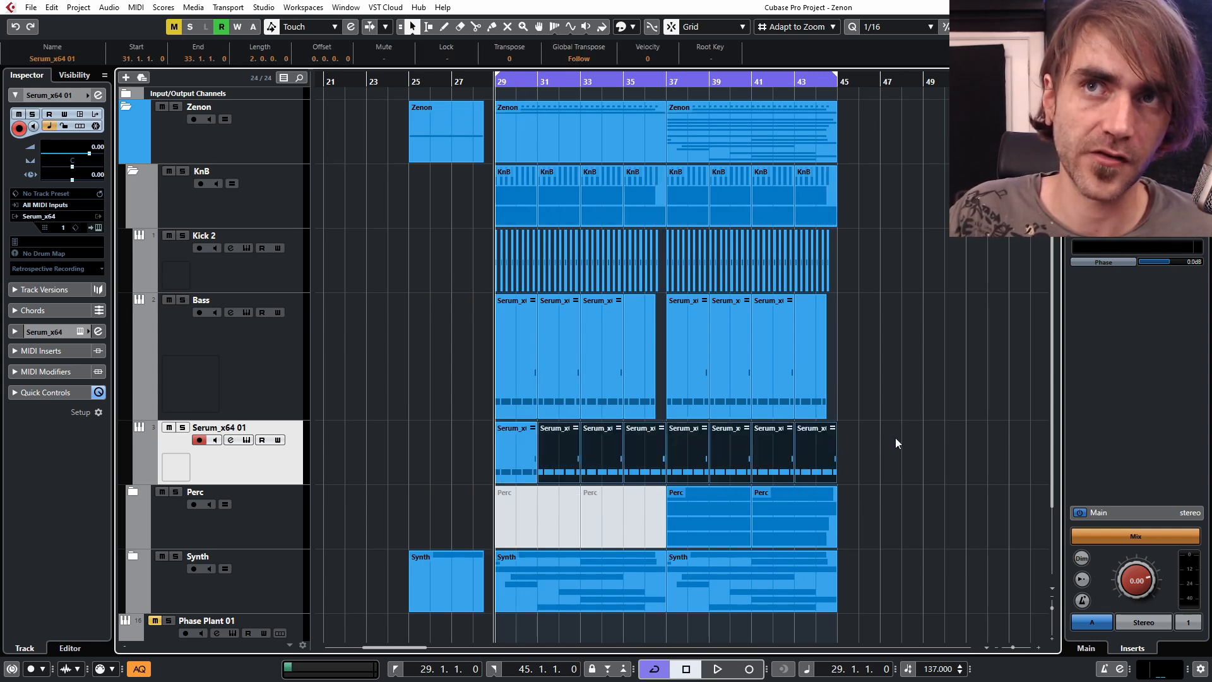
{"action": "left_click", "coordinate": [876, 442]}
Open the first Serum_x64 01 part in the key editor and enlarge the editor area to show its notes
{"action": "scroll", "coordinate": [509, 434], "scroll_direction": "up", "scroll_amount": 3}
{"action": "left_click", "coordinate": [514, 443]}
{"action": "key", "text": "ctrl+e"}
{"action": "scroll", "coordinate": [179, 506], "scroll_direction": "up", "scroll_amount": 4}
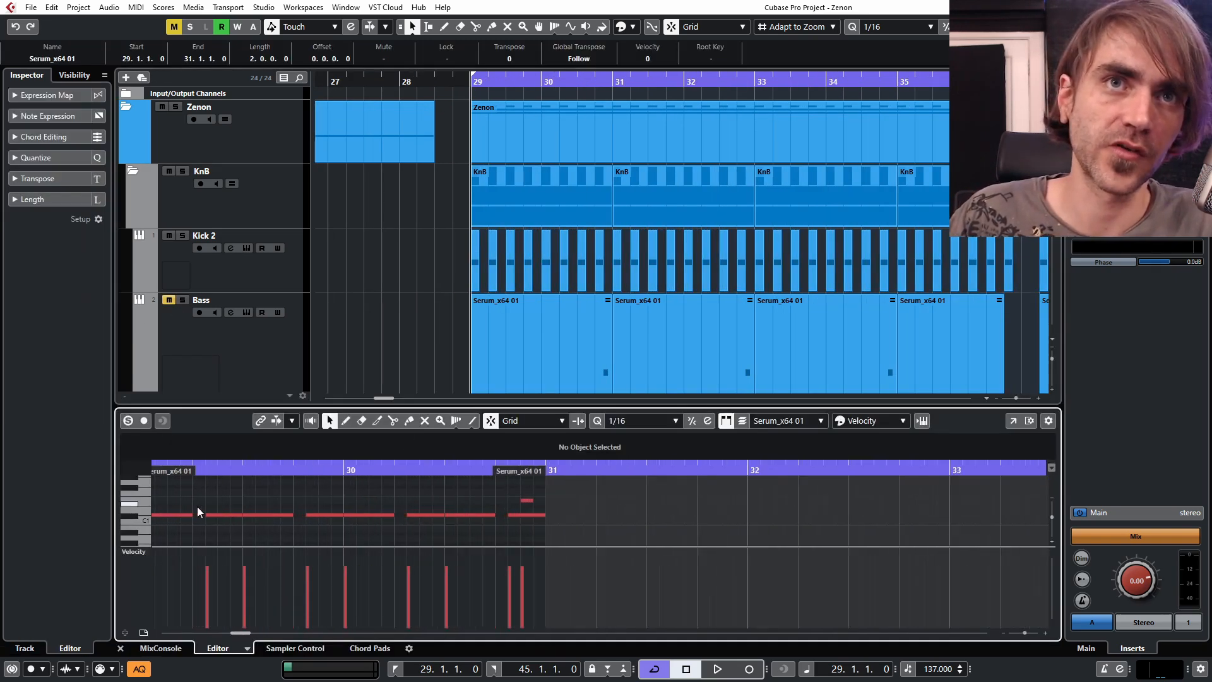
{"action": "scroll", "coordinate": [291, 497], "scroll_direction": "left", "scroll_amount": 3}
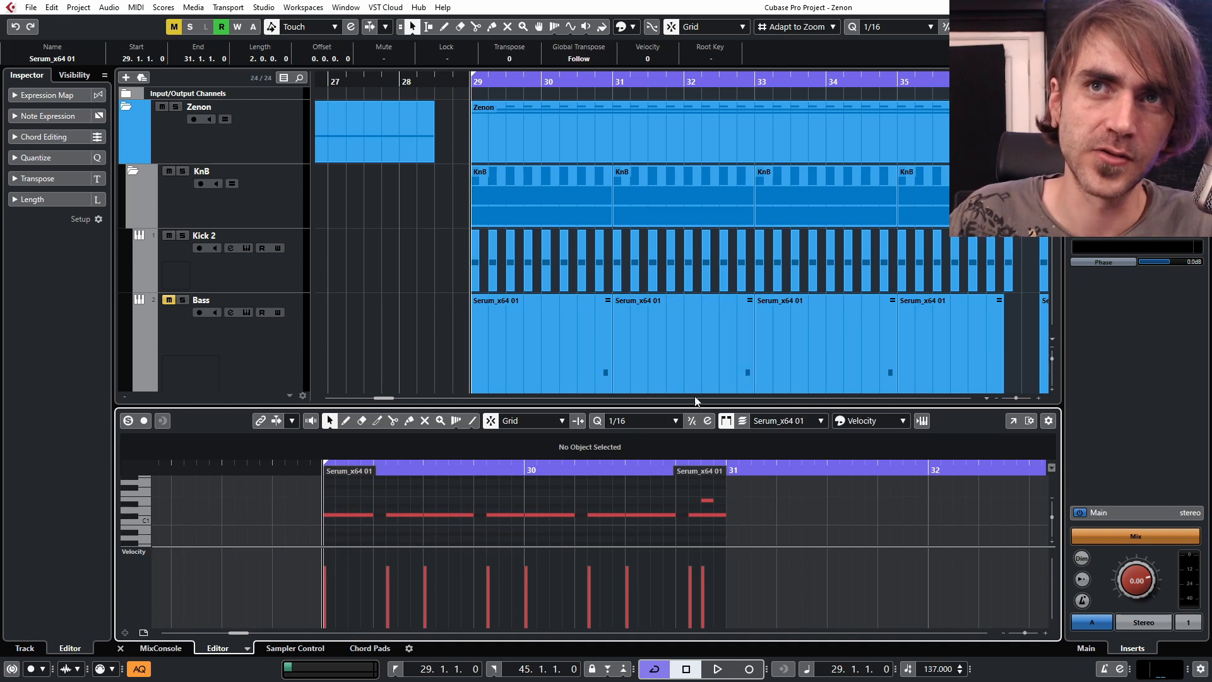
{"action": "left_click_drag", "start_coordinate": [686, 400], "coordinate": [686, 303]}
{"action": "scroll", "coordinate": [657, 440], "scroll_direction": "up", "scroll_amount": 2}
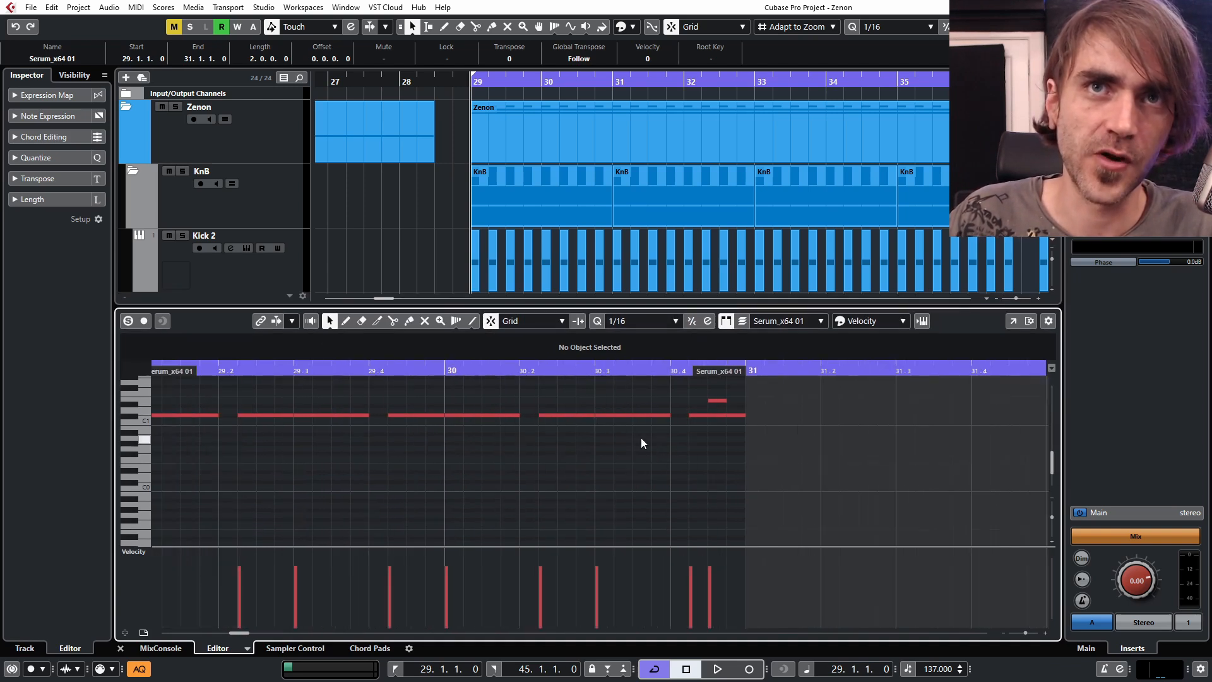
{"action": "scroll", "coordinate": [618, 440], "scroll_direction": "down", "scroll_amount": 2}
{"action": "scroll", "coordinate": [568, 455], "scroll_direction": "up", "scroll_amount": 2}
{"action": "scroll", "coordinate": [512, 467], "scroll_direction": "up", "scroll_amount": 3}
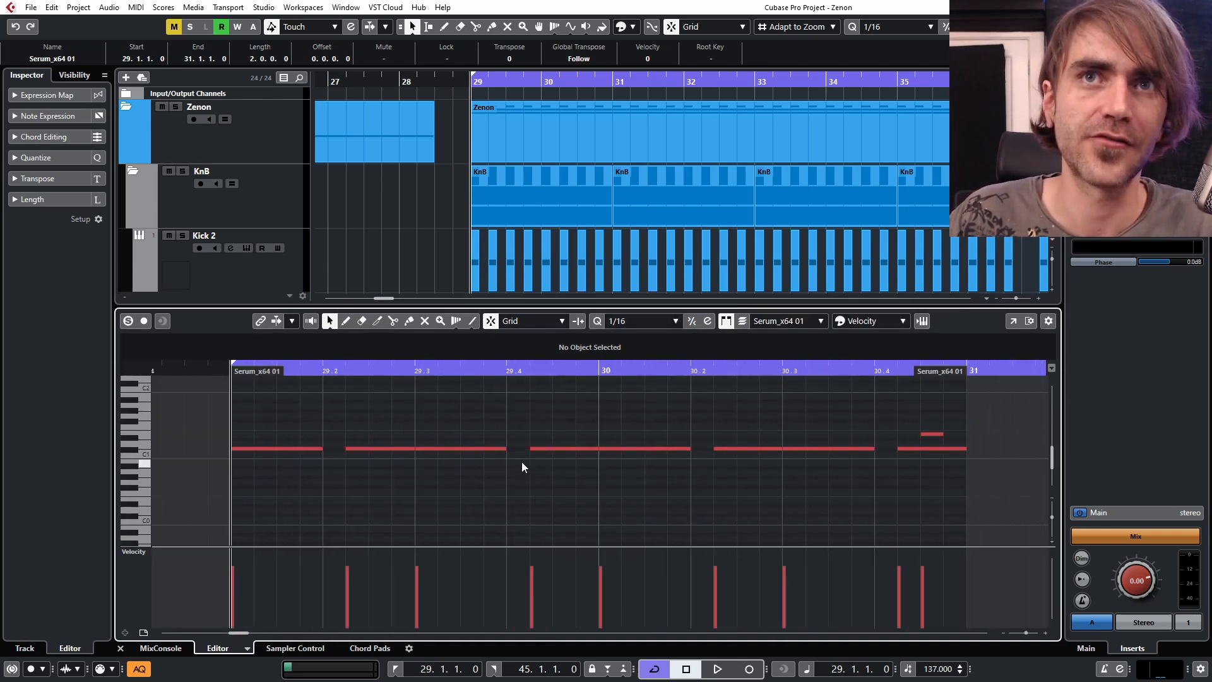
Examine the position, length and pitch of the first, second and highest notes in the bass pattern
{"action": "left_click_drag", "start_coordinate": [236, 422], "coordinate": [274, 468]}
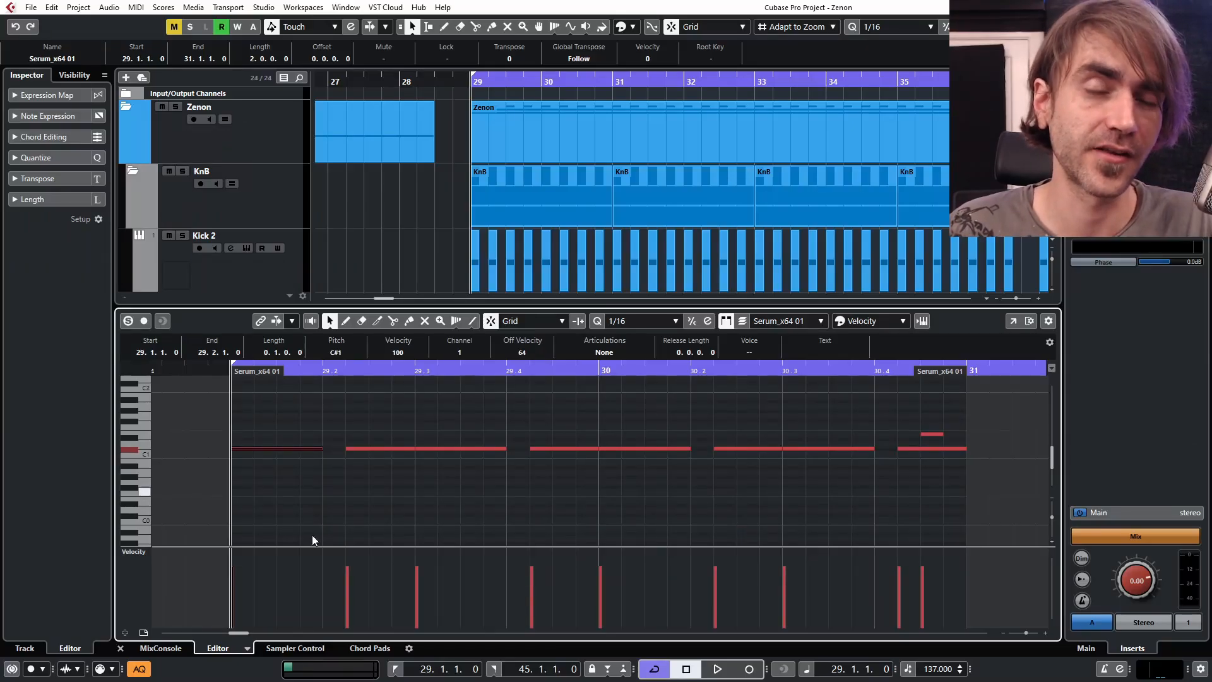
{"action": "left_click", "coordinate": [377, 448]}
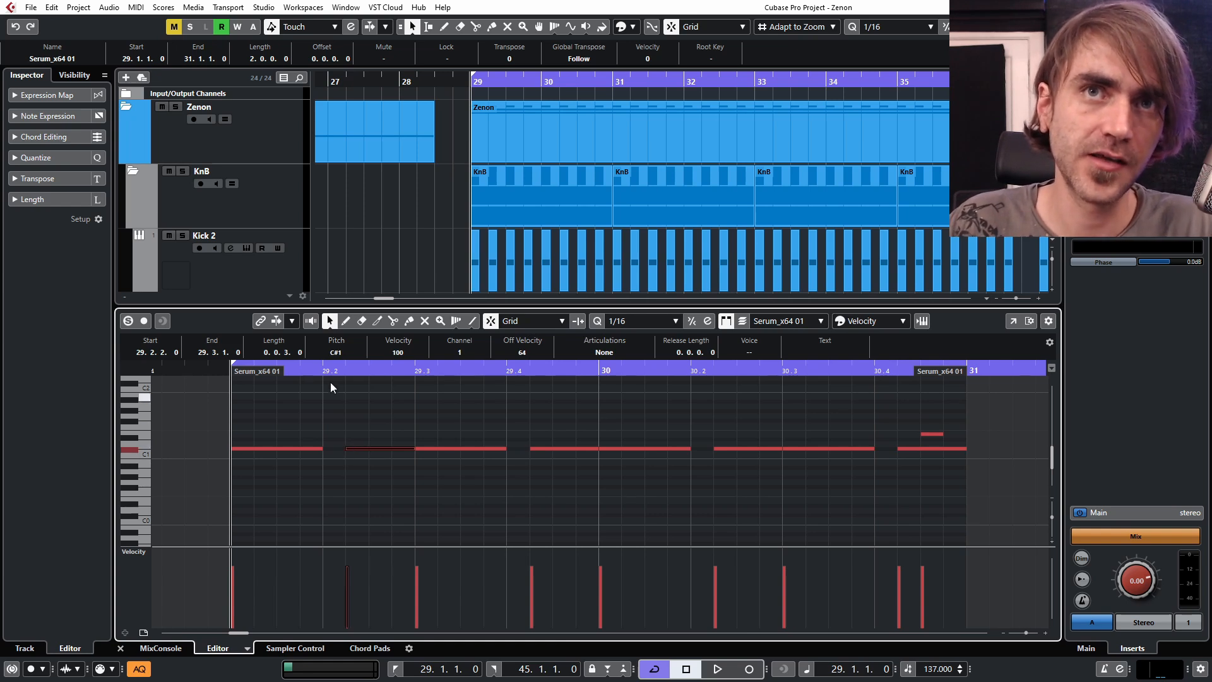
{"action": "left_click", "coordinate": [290, 449]}
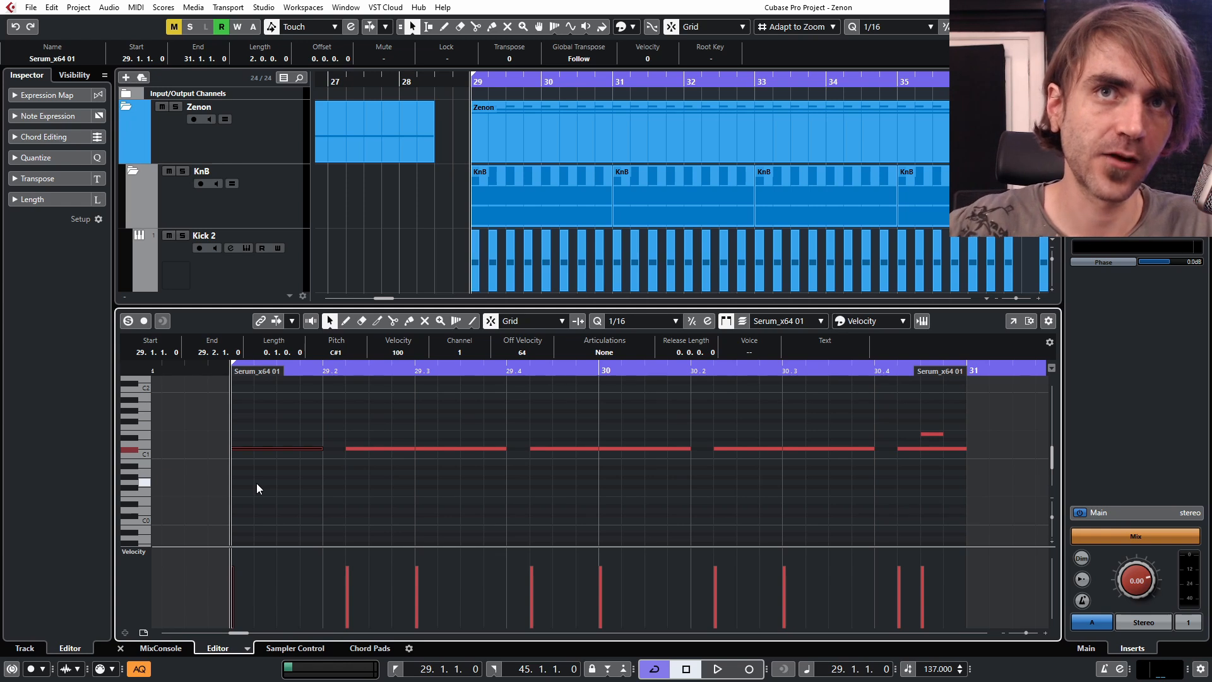
{"action": "left_click_drag", "start_coordinate": [377, 396], "coordinate": [365, 499]}
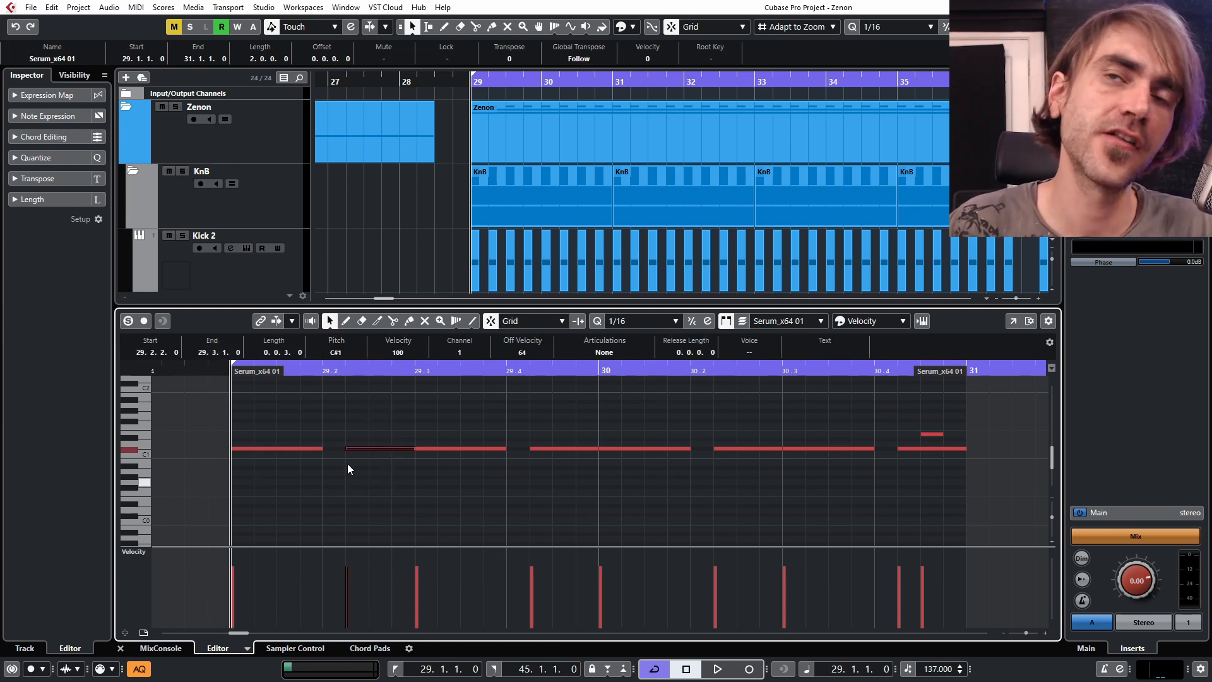
{"action": "left_click", "coordinate": [413, 494]}
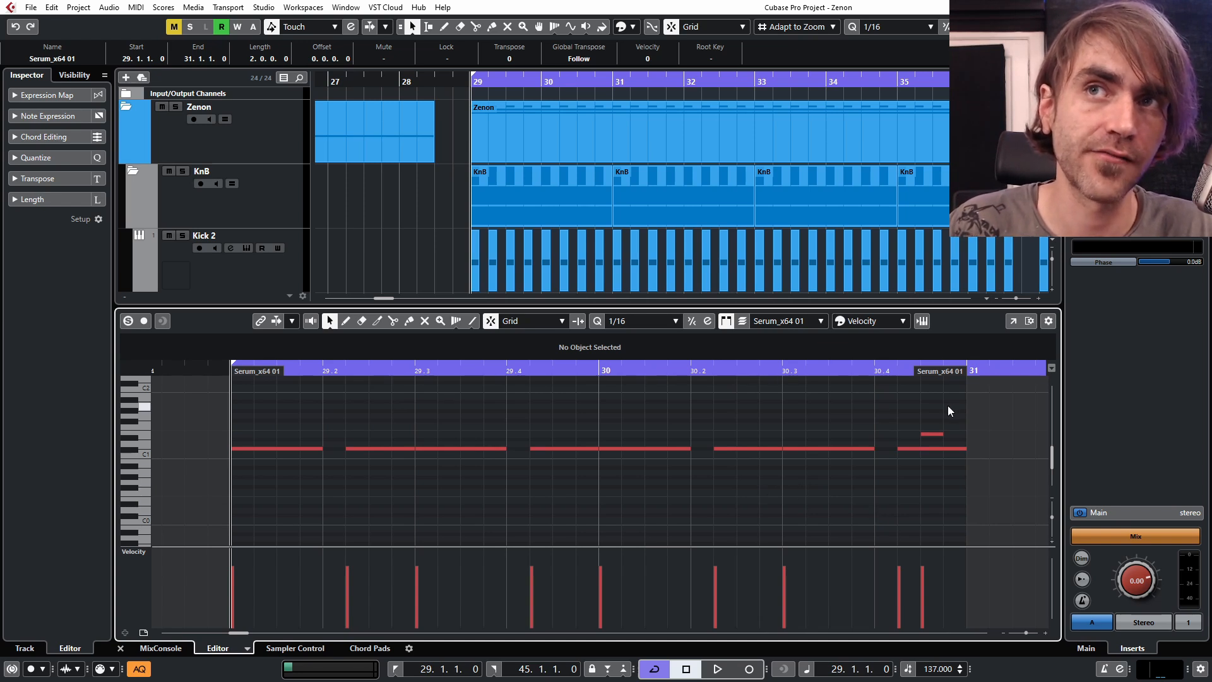
{"action": "left_click", "coordinate": [928, 435]}
{"action": "left_click", "coordinate": [938, 467]}
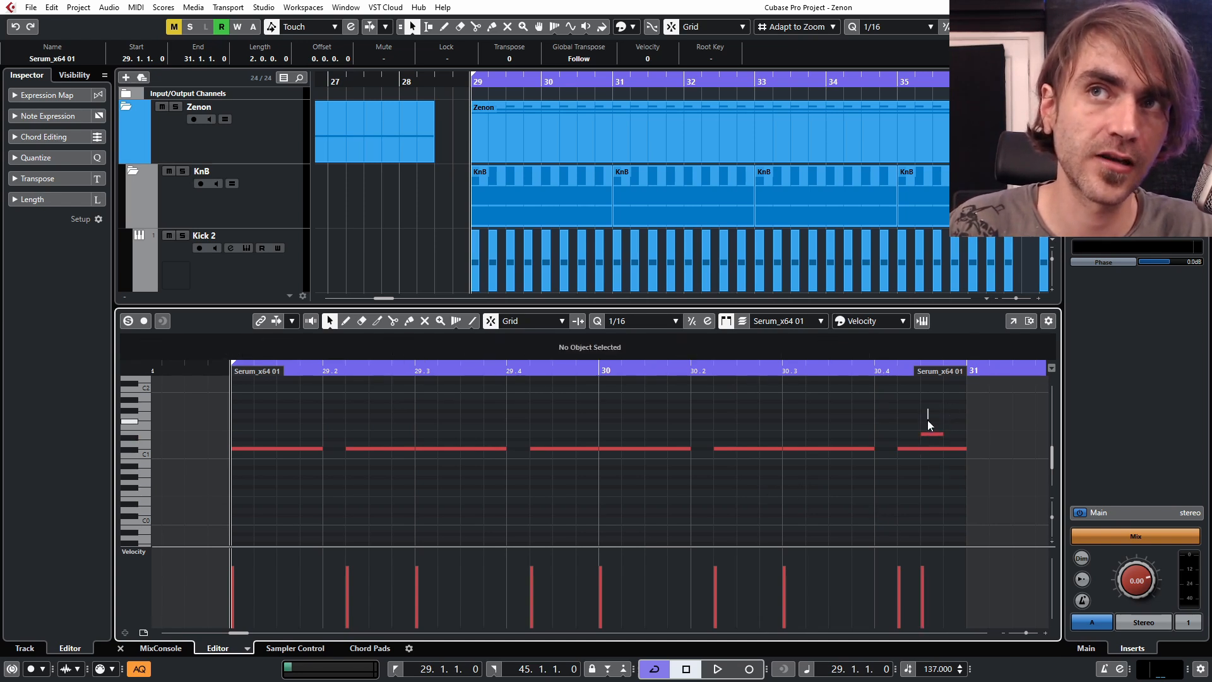
{"action": "left_click", "coordinate": [922, 435]}
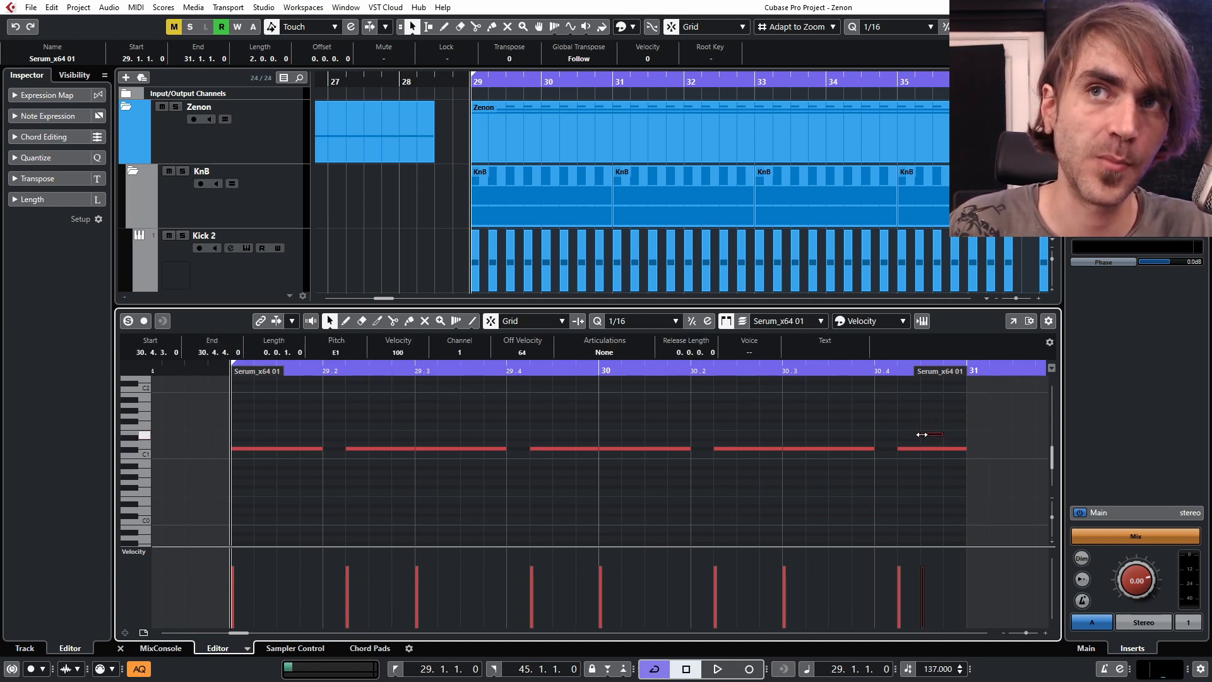
Close the key editor and solo the Serum_x64 01 track
{"action": "left_click", "coordinate": [120, 649]}
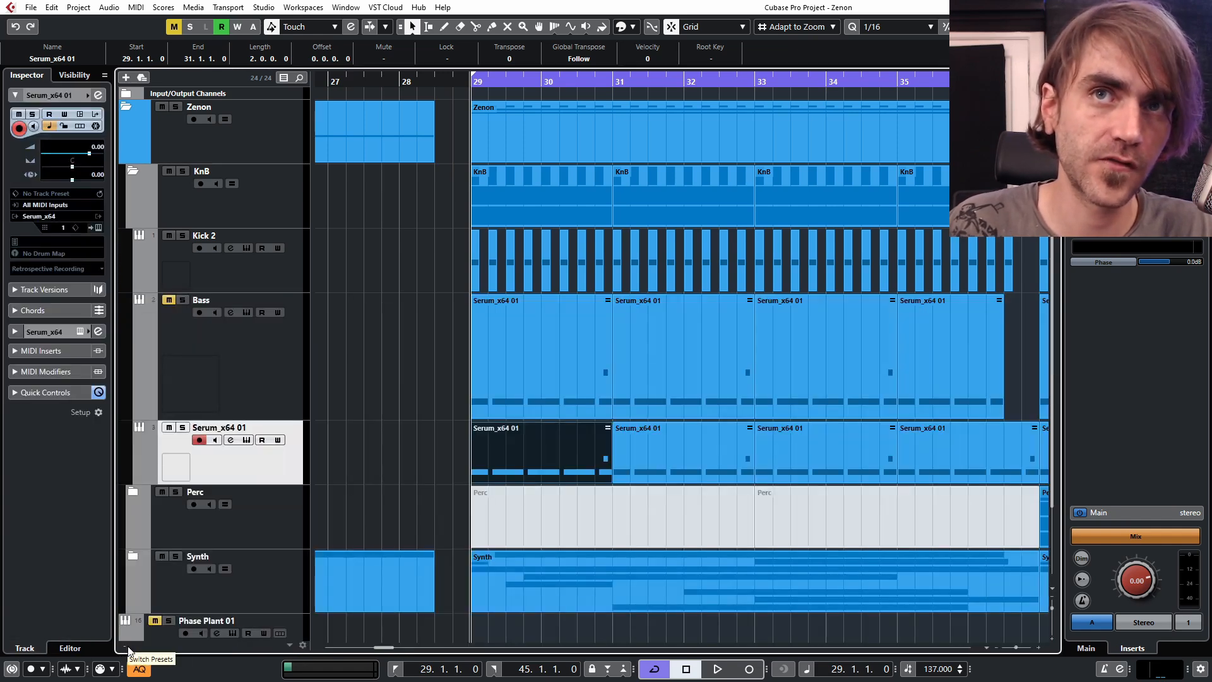
{"action": "key", "text": "g"}
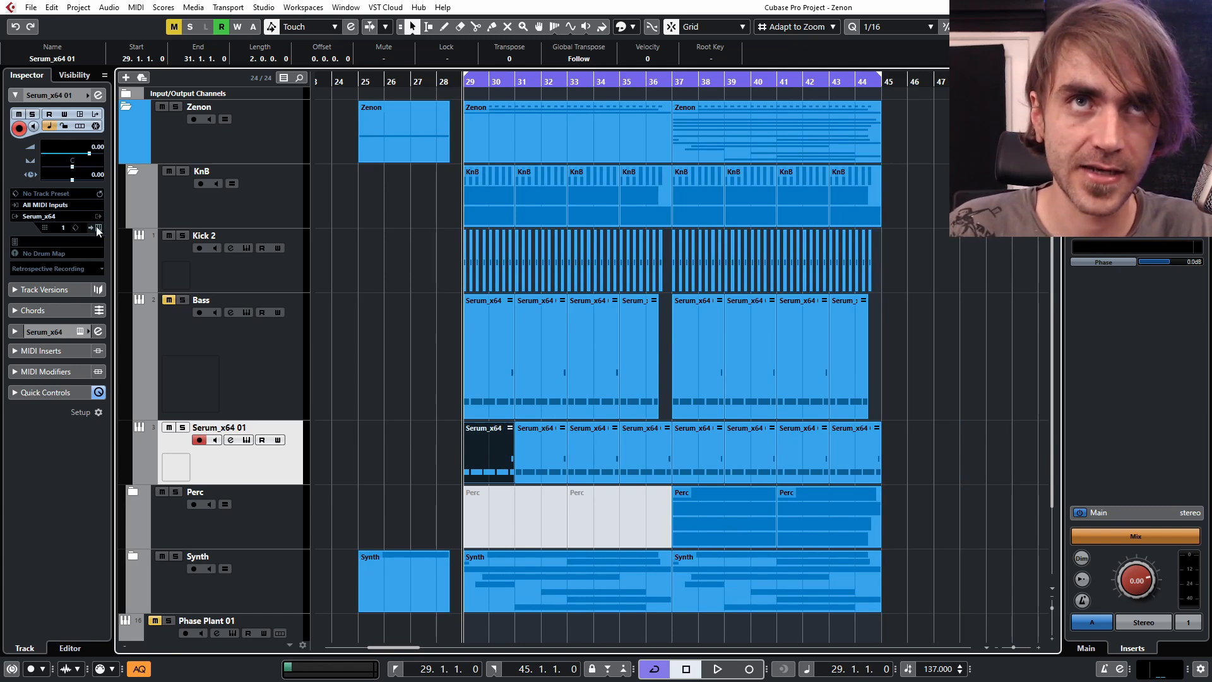
{"action": "left_click", "coordinate": [183, 428]}
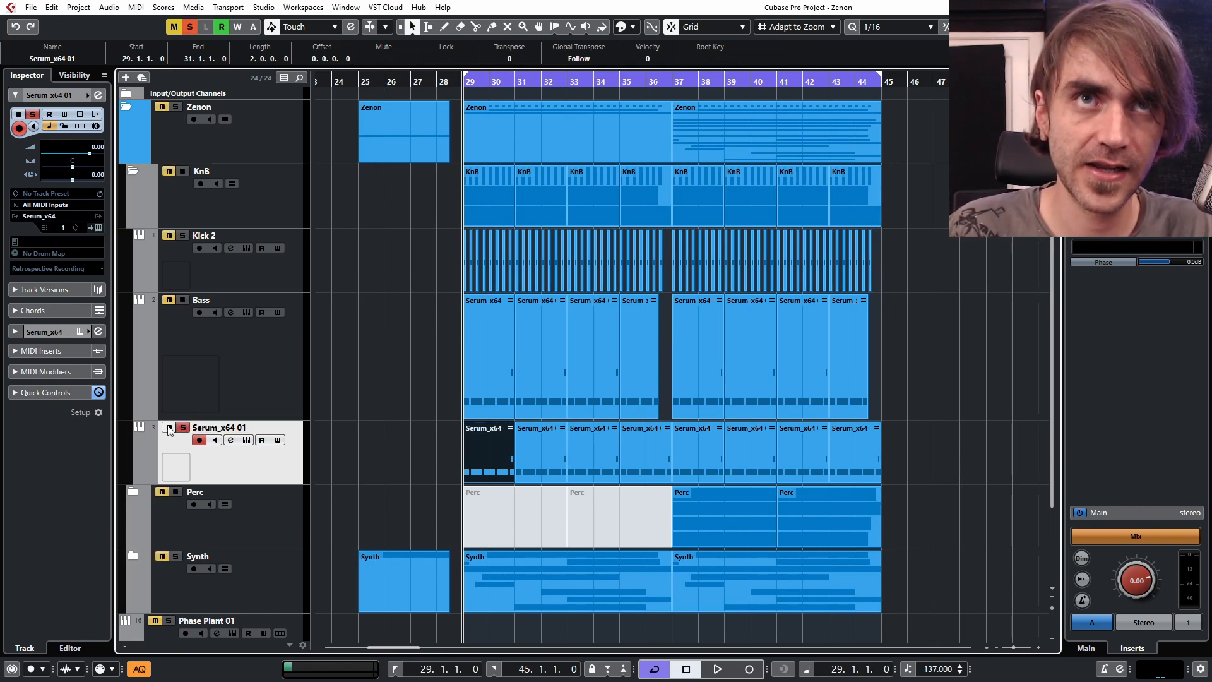
{"action": "left_click", "coordinate": [182, 427]}
In the soloed track's Serum, set OSC A's octave to -1 and enable Mono and Legato voicing
{"action": "left_click", "coordinate": [98, 227]}
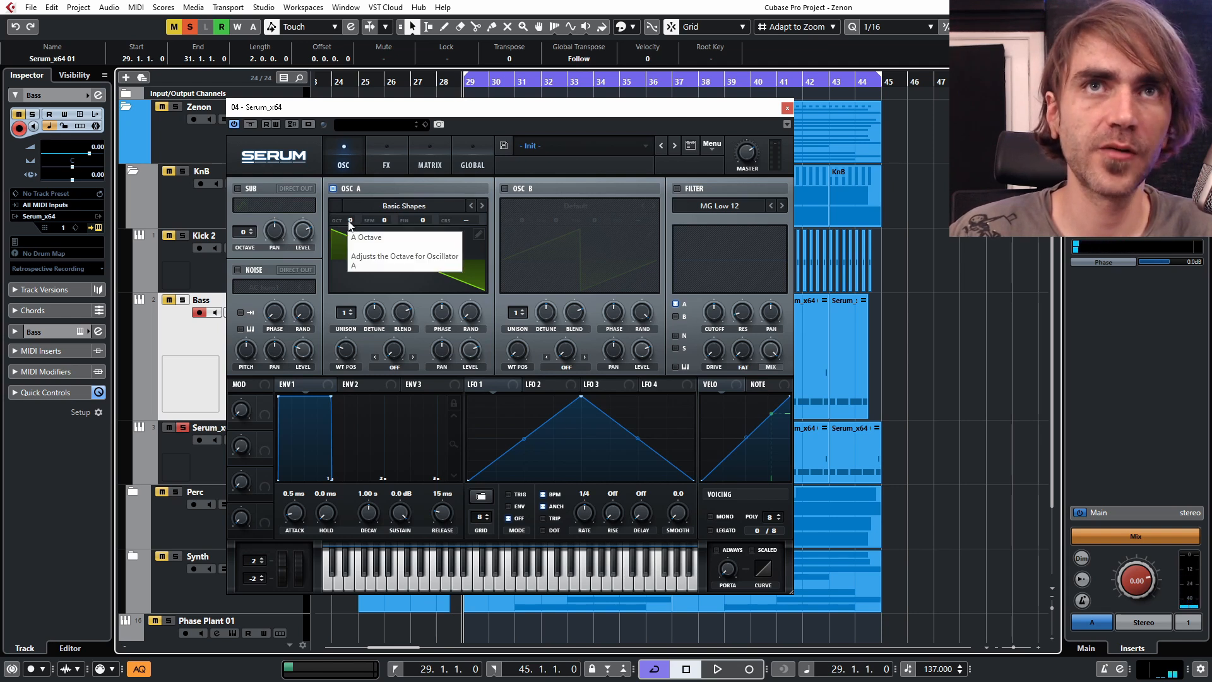
{"action": "left_click", "coordinate": [349, 222]}
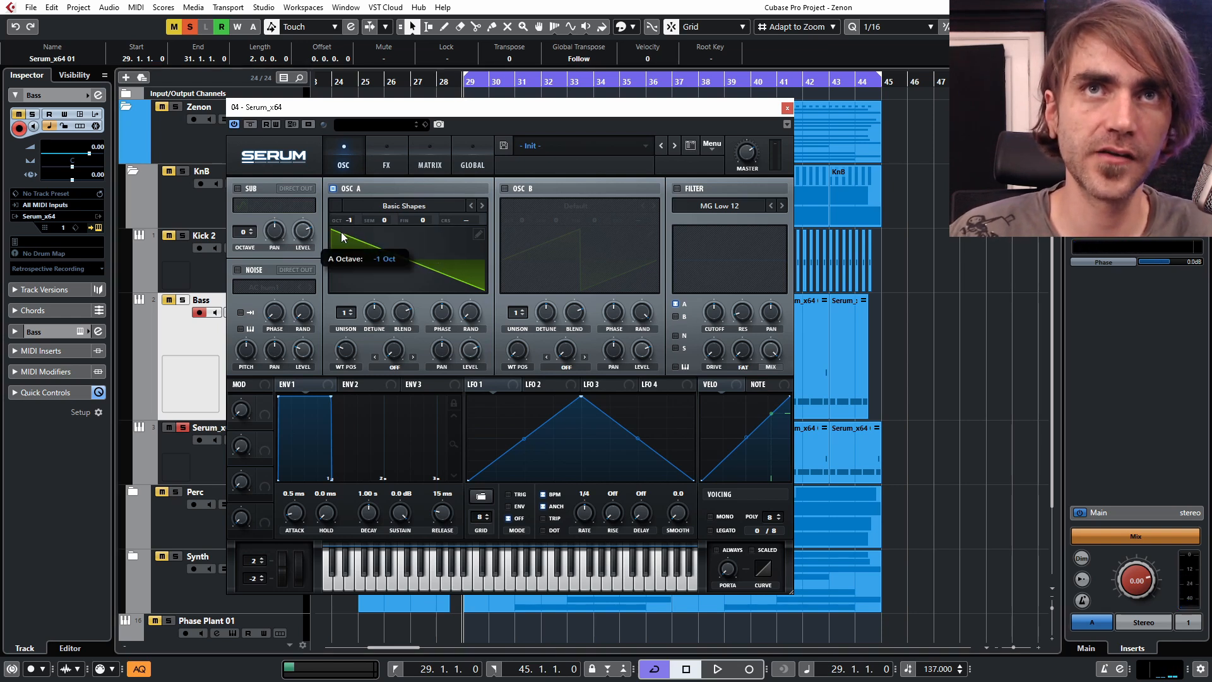
{"action": "left_click", "coordinate": [711, 516]}
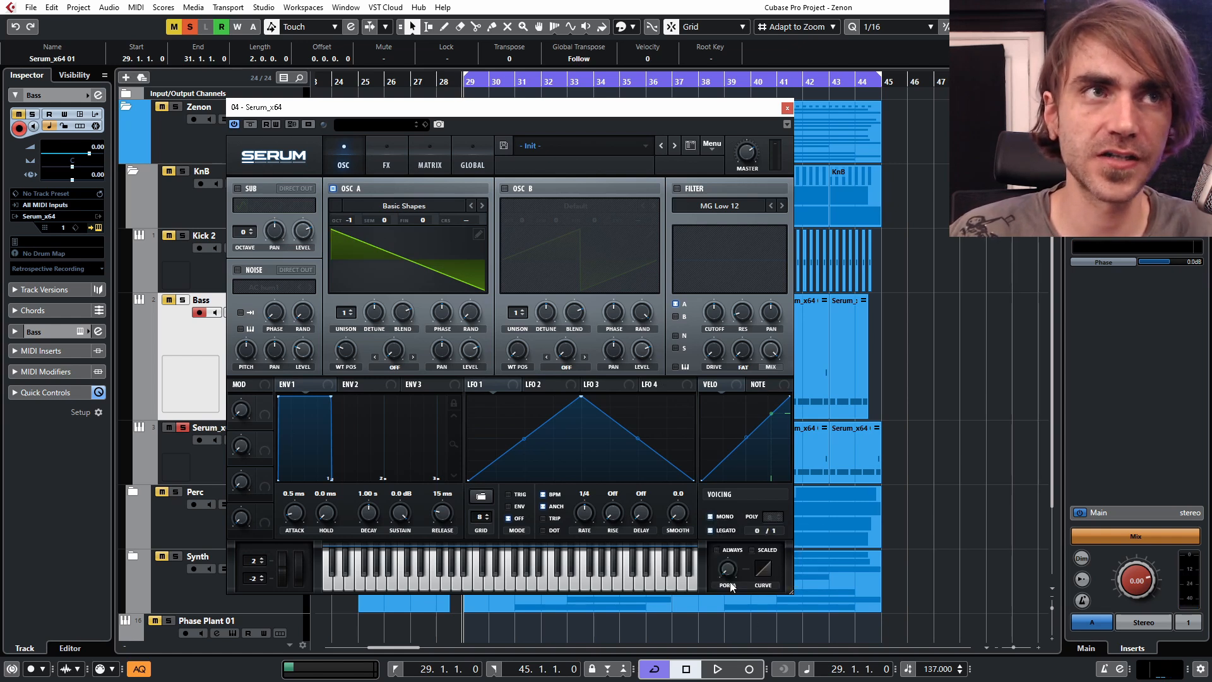
{"action": "mouse_move", "coordinate": [726, 583]}
{"action": "left_click_drag", "start_coordinate": [743, 562], "coordinate": [732, 571]}
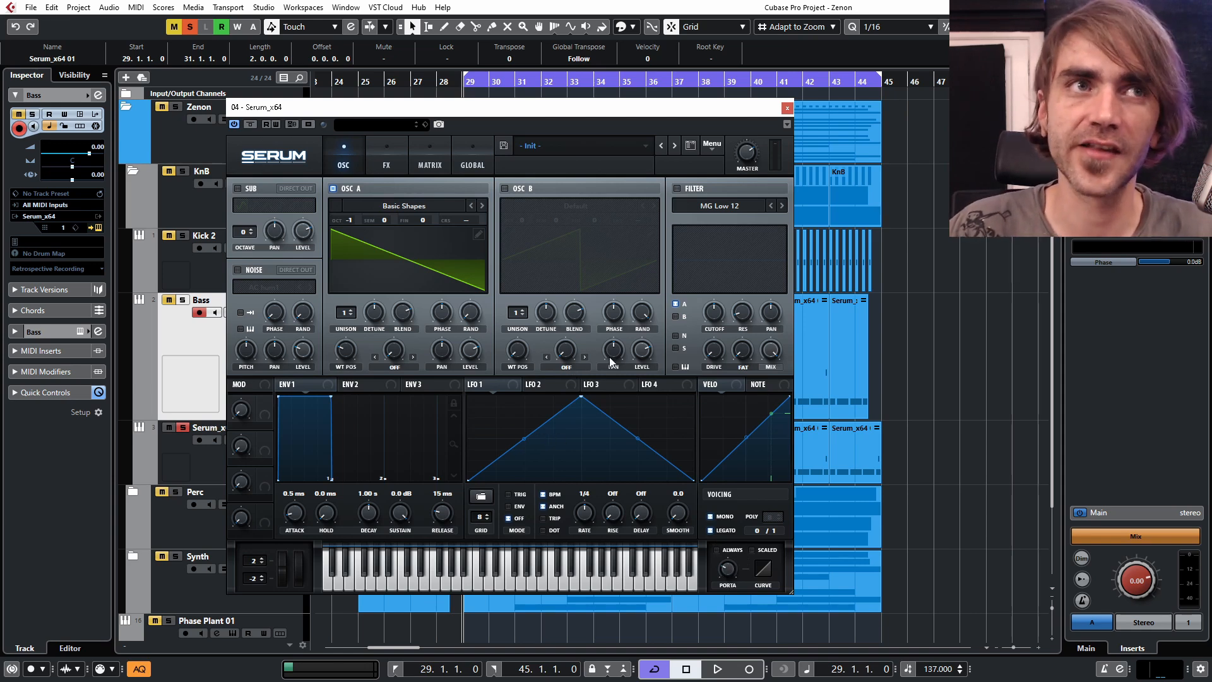
Play the soloed Serum bass to audition it, and stop playback
{"action": "key", "text": "space"}
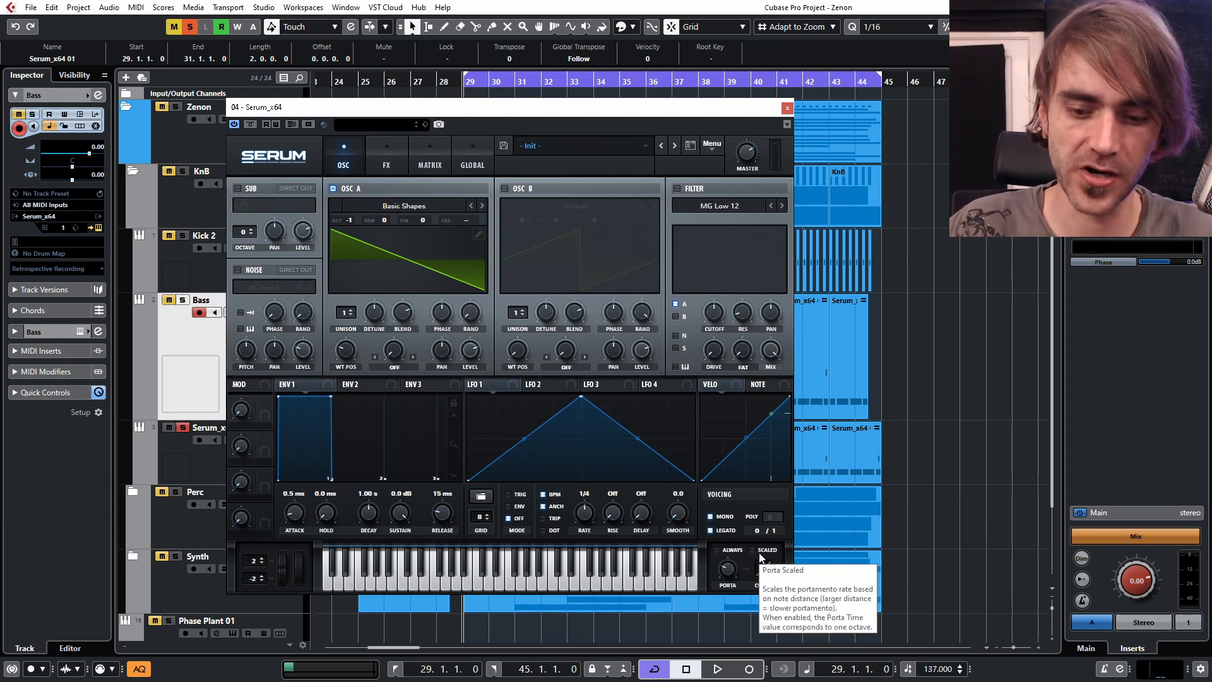
{"action": "mouse_move", "coordinate": [736, 569]}
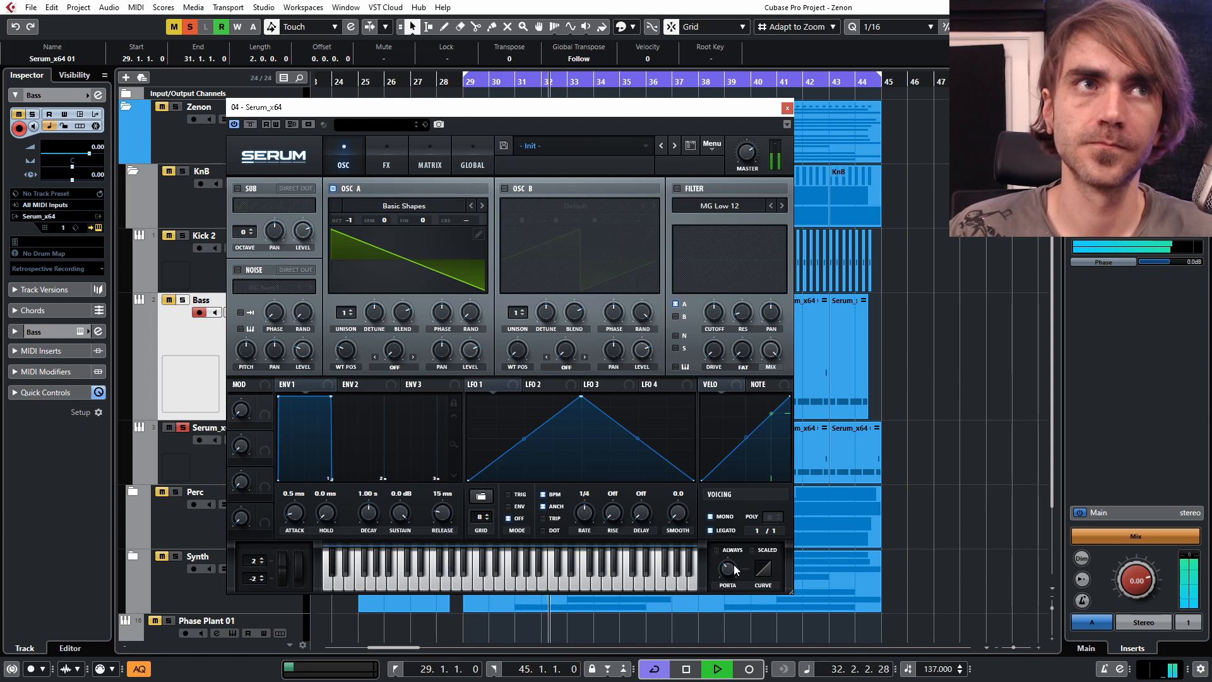
{"action": "key", "text": "space"}
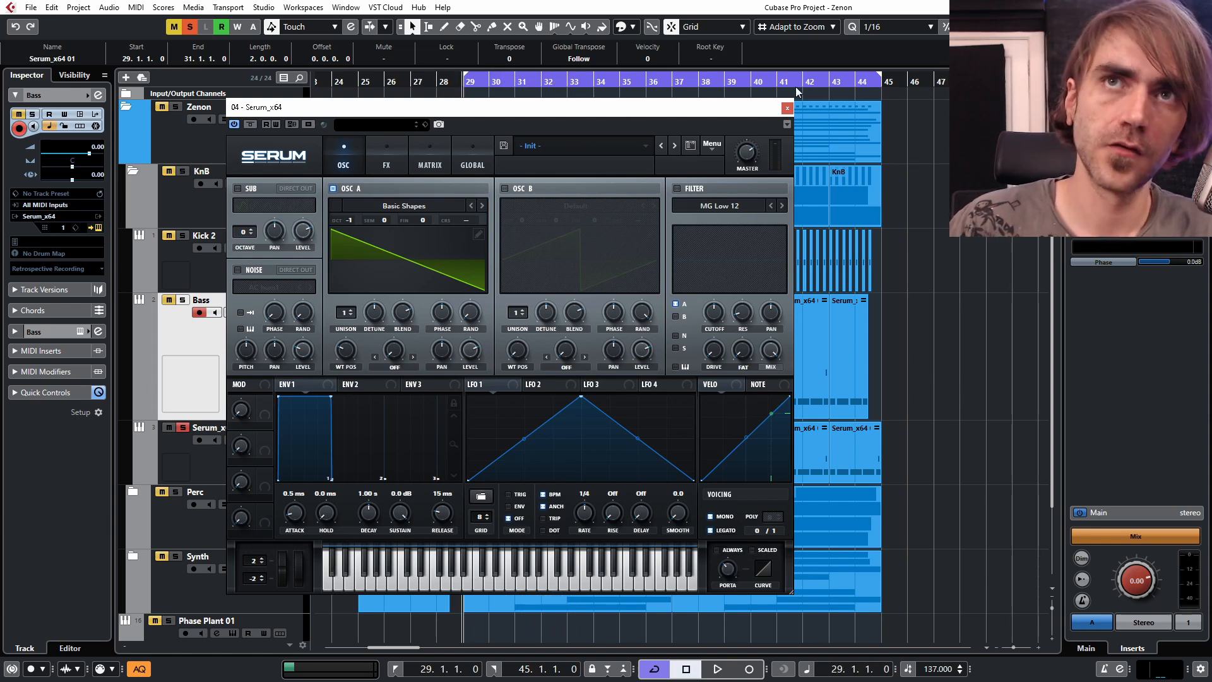
Enable Serum's filter on OSC A with the MG Low 24 type, lower its cutoff, and audition the sound
{"action": "left_click", "coordinate": [677, 189]}
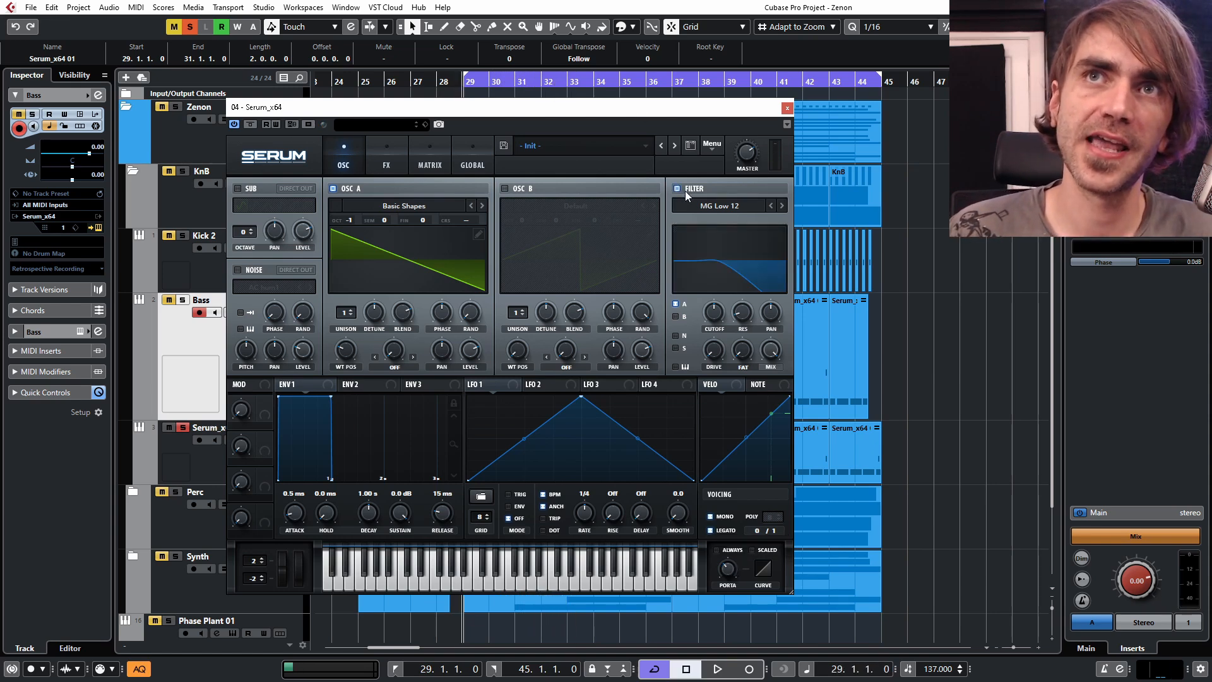
{"action": "left_click", "coordinate": [782, 206]}
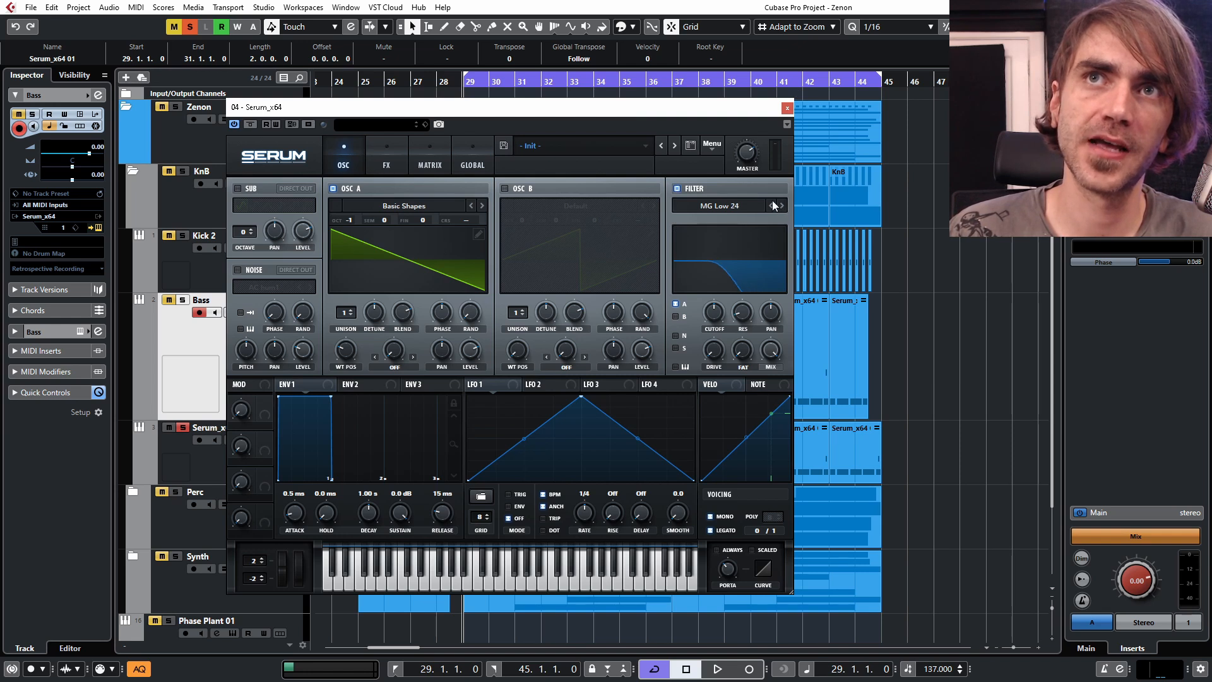
{"action": "left_click_drag", "start_coordinate": [709, 305], "coordinate": [696, 331]}
{"action": "key", "text": "space"}
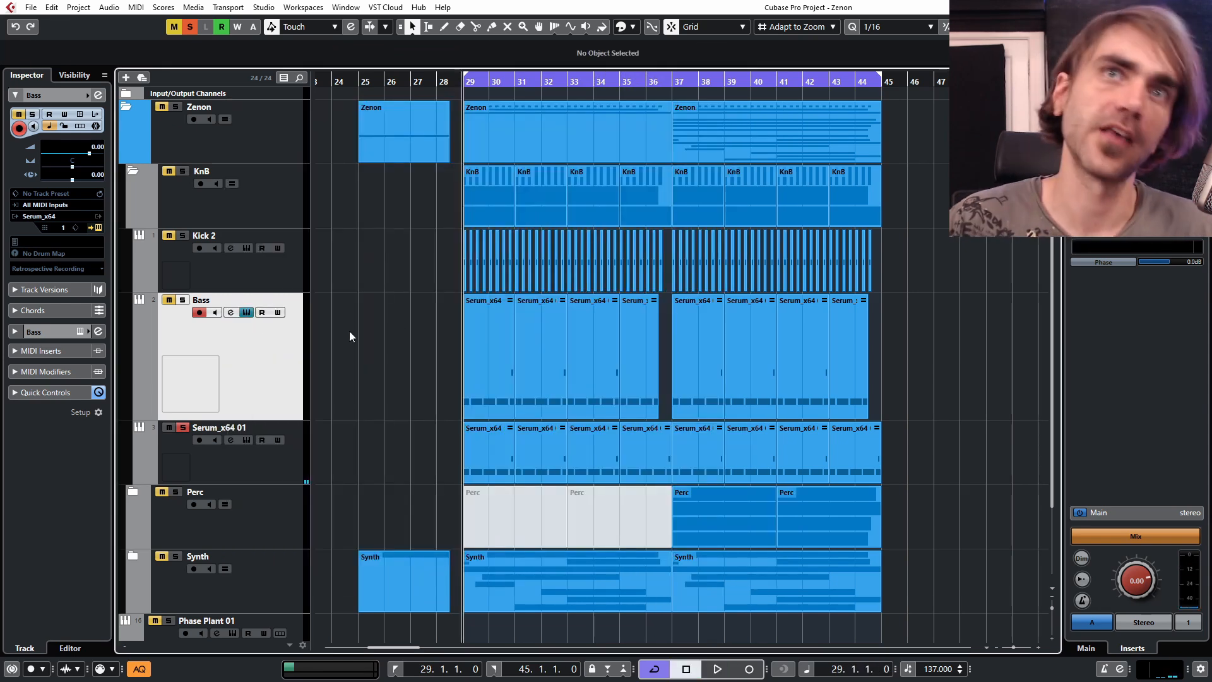
Open the Serum_x64 01 track's channel settings and load LFOTool_x64 in the third insert slot
{"action": "left_click", "coordinate": [272, 451]}
{"action": "left_click", "coordinate": [98, 95]}
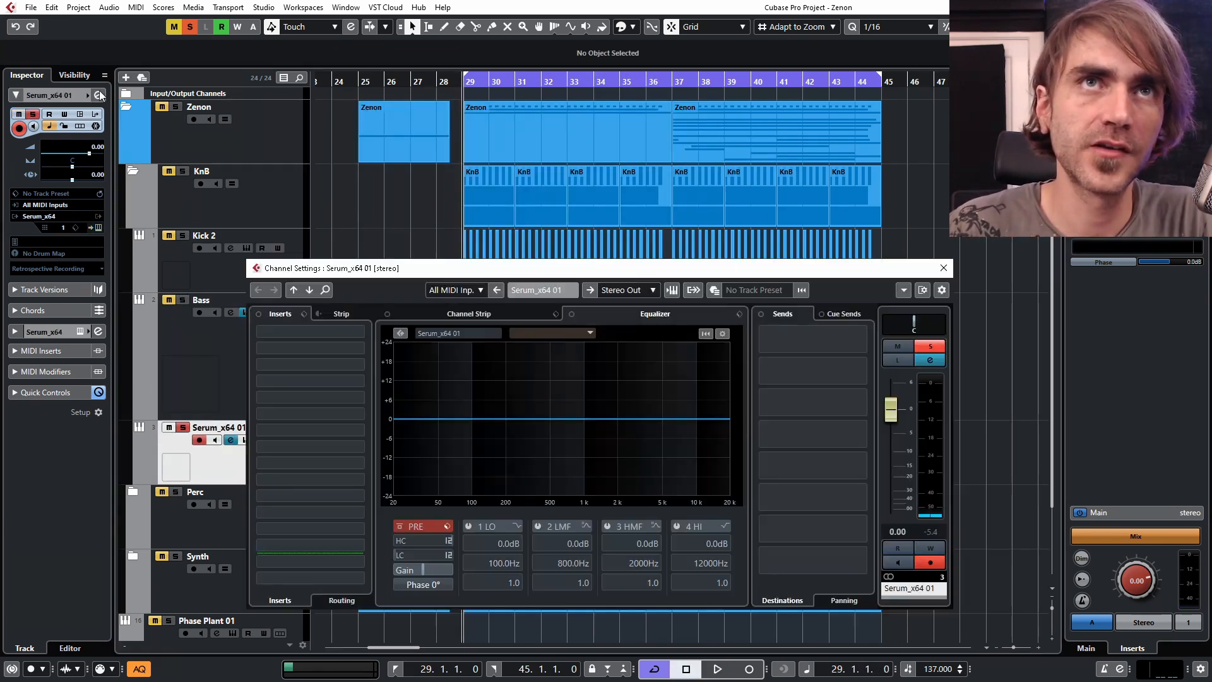
{"action": "left_click", "coordinate": [305, 366]}
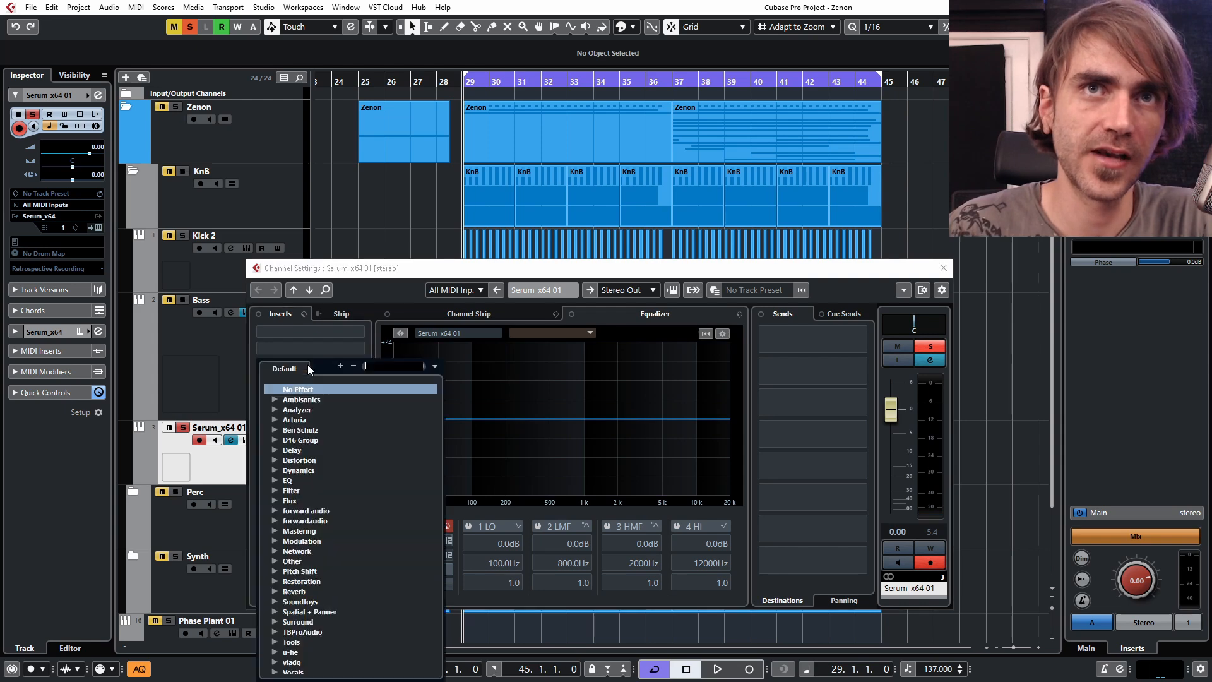
{"action": "left_click", "coordinate": [316, 398]}
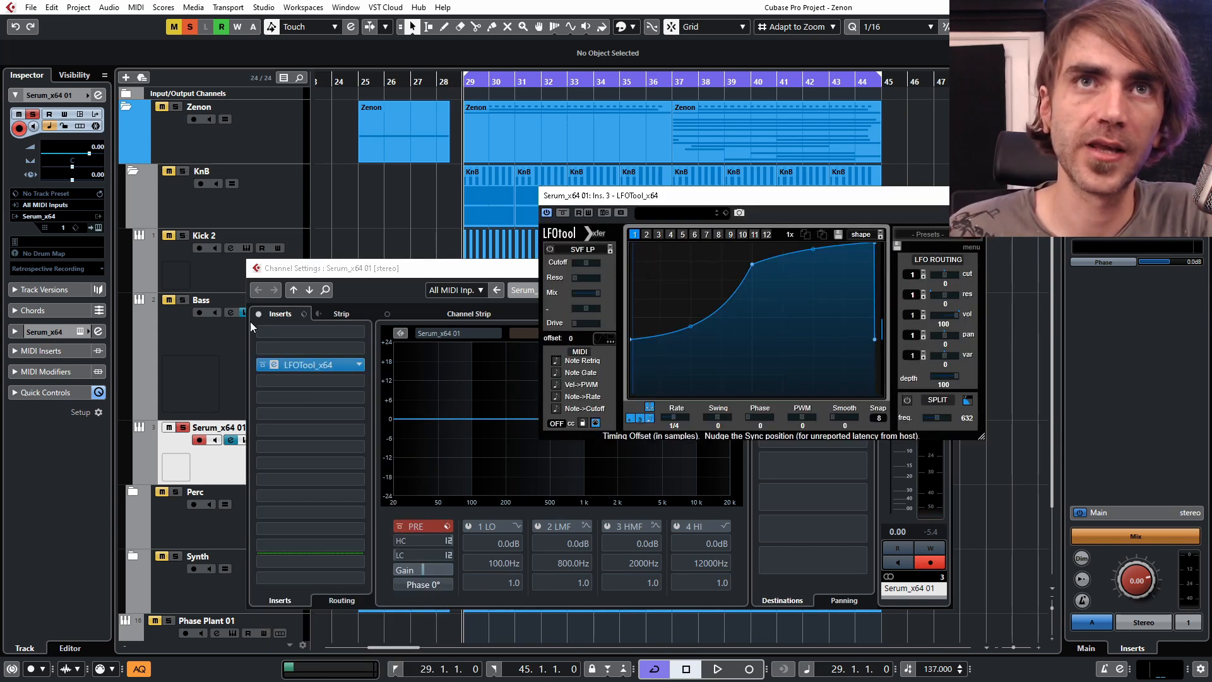
Open the original Bass track's LFOTool for reference and arrange both LFOTool windows so their curves can be compared
{"action": "left_click", "coordinate": [186, 365]}
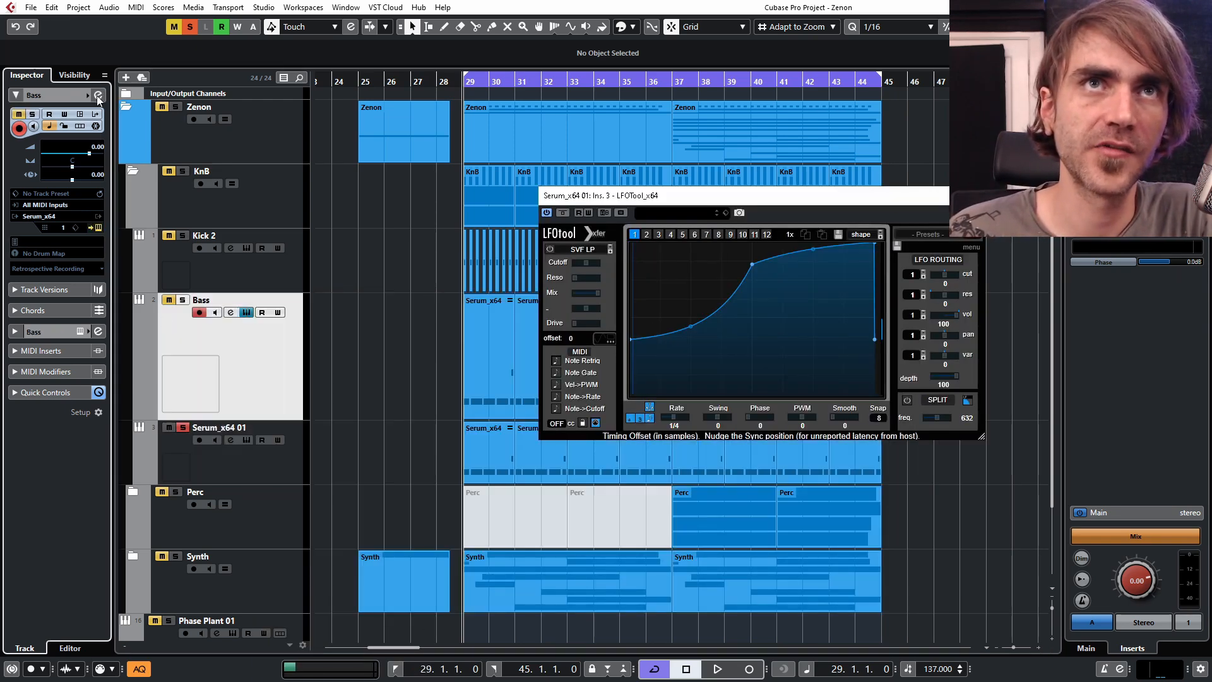
{"action": "left_click", "coordinate": [98, 94]}
{"action": "left_click", "coordinate": [274, 381]}
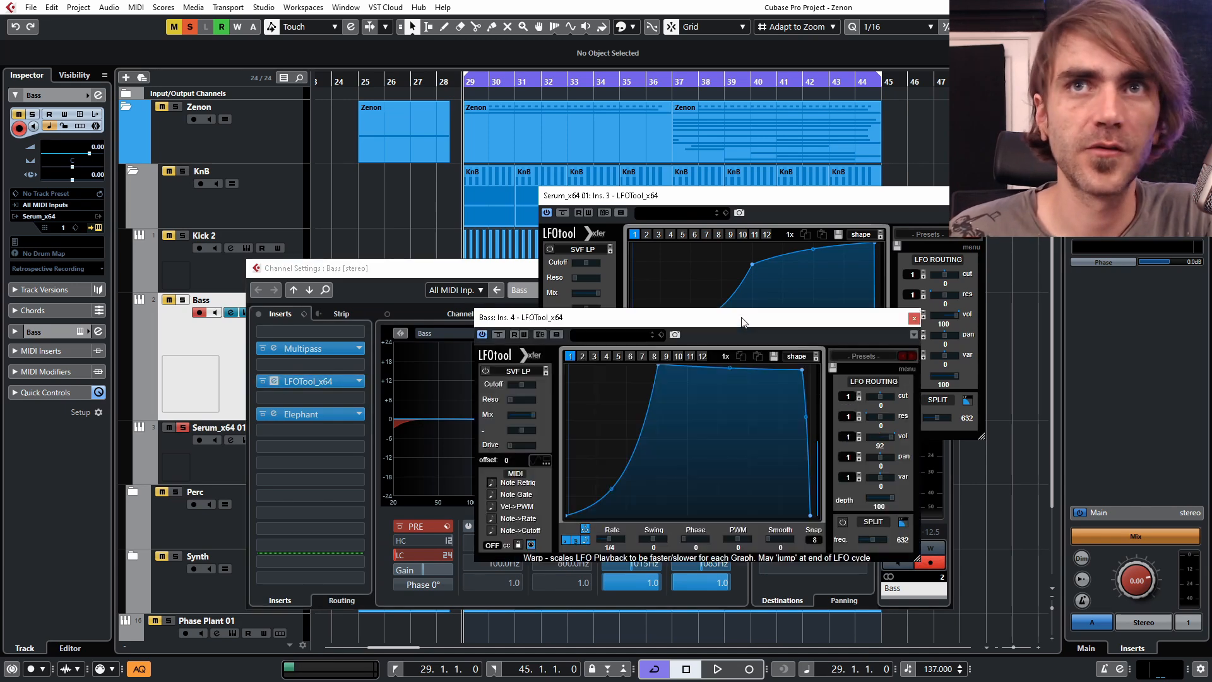
{"action": "left_click_drag", "start_coordinate": [768, 204], "coordinate": [692, 53]}
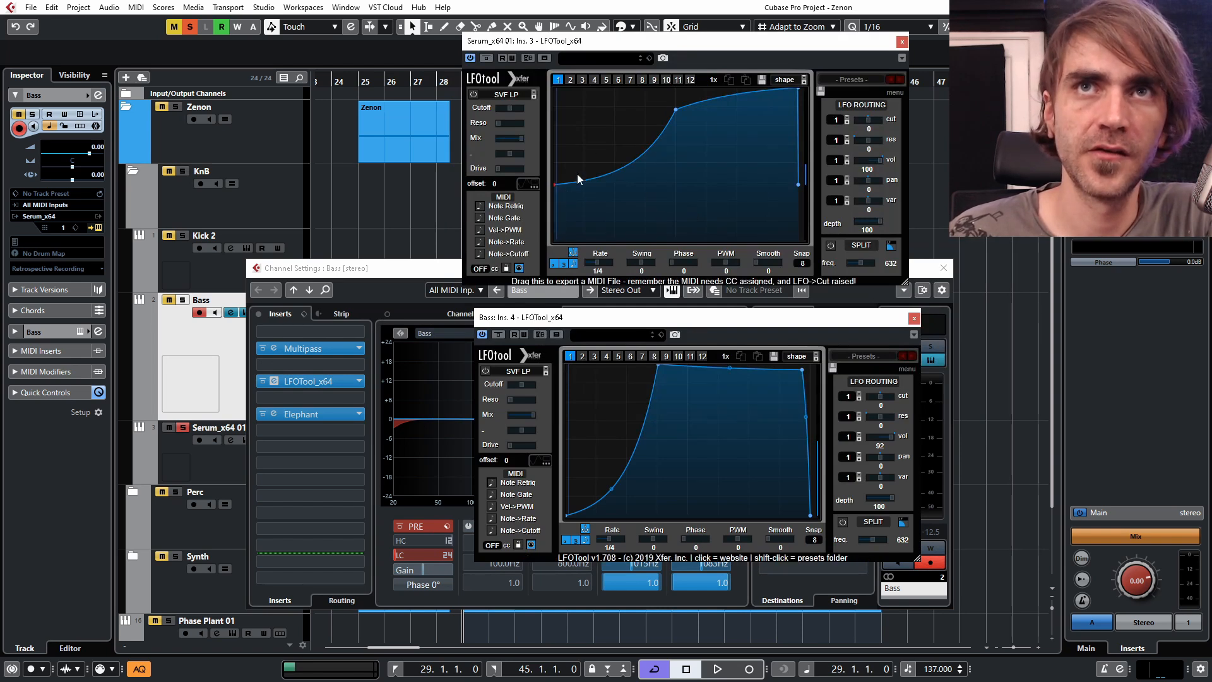
Reshape the new LFOTool curve to match Bass: start at zero, peak fully and earlier, dip slightly, end in a steep drop, and audition it
{"action": "left_click_drag", "start_coordinate": [555, 187], "coordinate": [555, 239]}
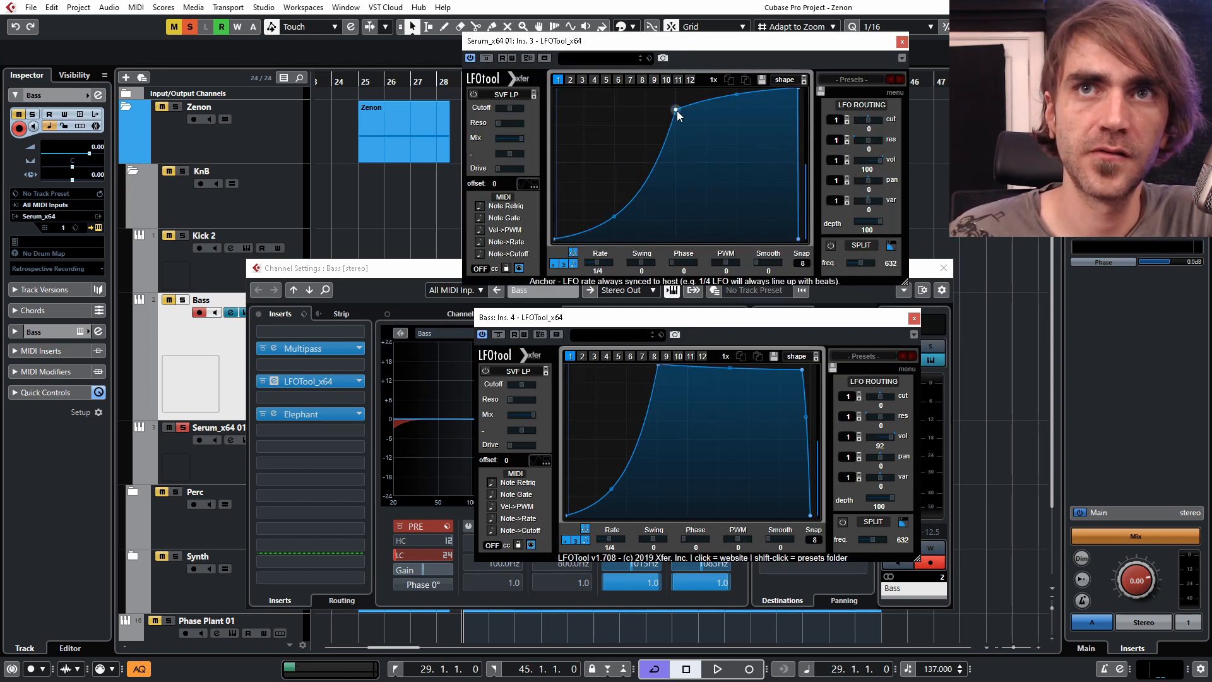
{"action": "left_click_drag", "start_coordinate": [677, 111], "coordinate": [646, 50]}
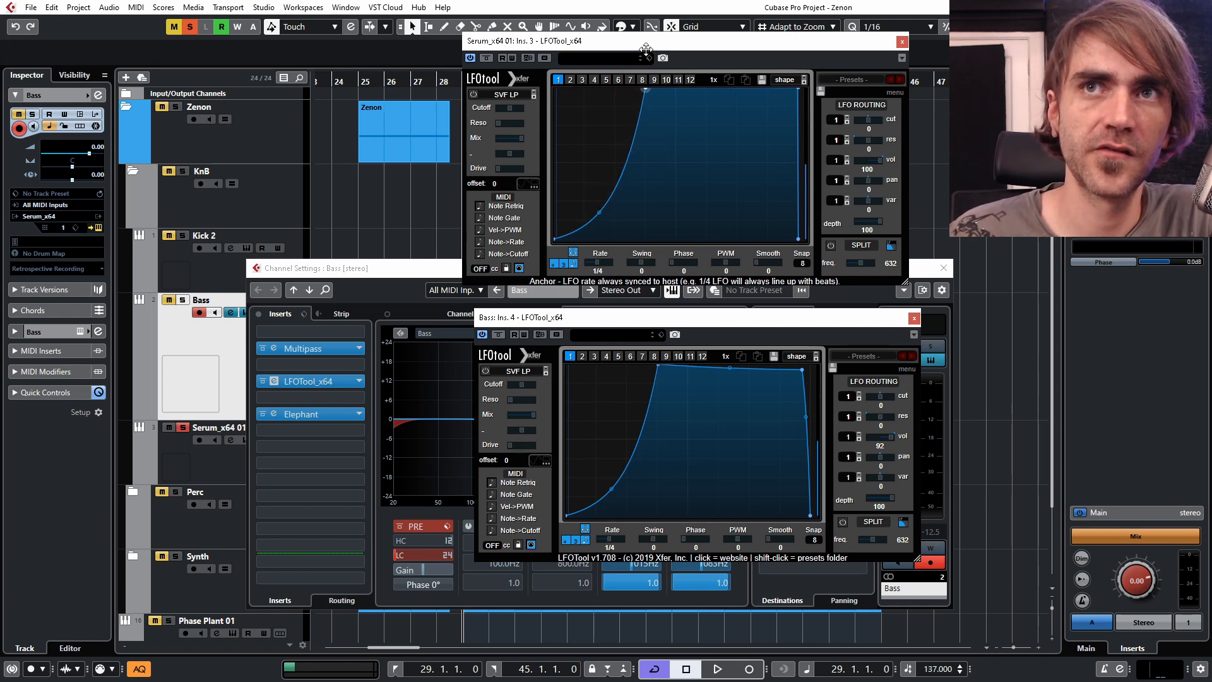
{"action": "left_click_drag", "start_coordinate": [798, 89], "coordinate": [793, 98]}
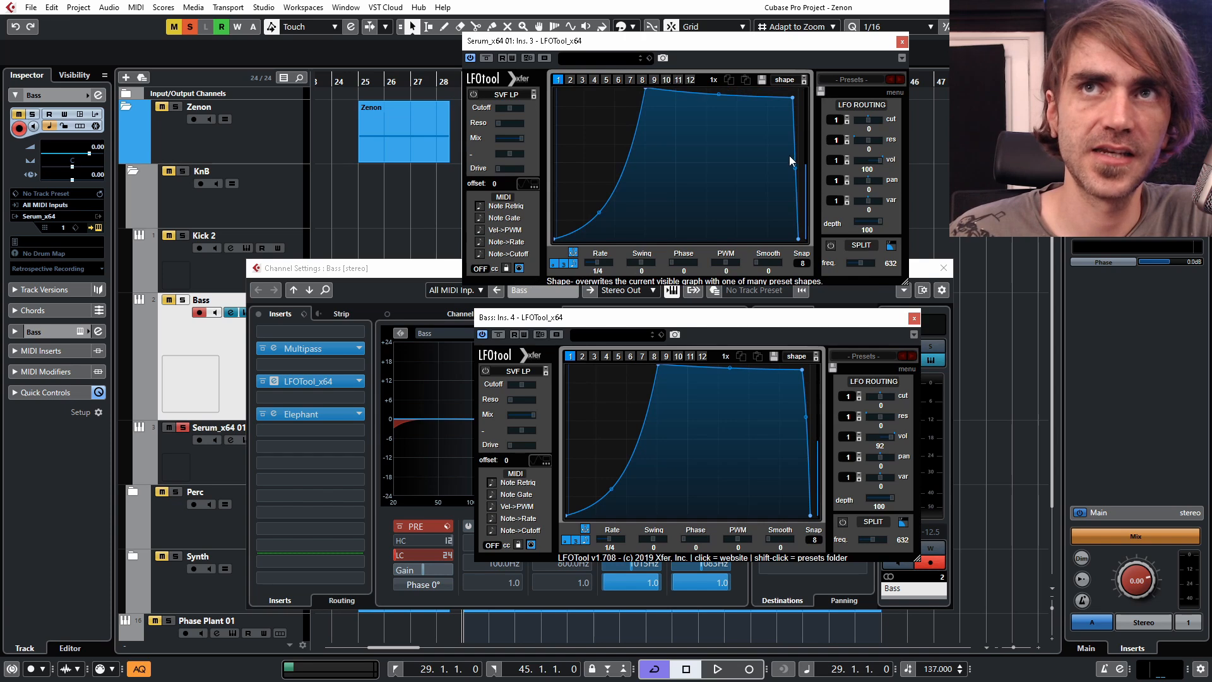
{"action": "left_click_drag", "start_coordinate": [798, 167], "coordinate": [814, 142]}
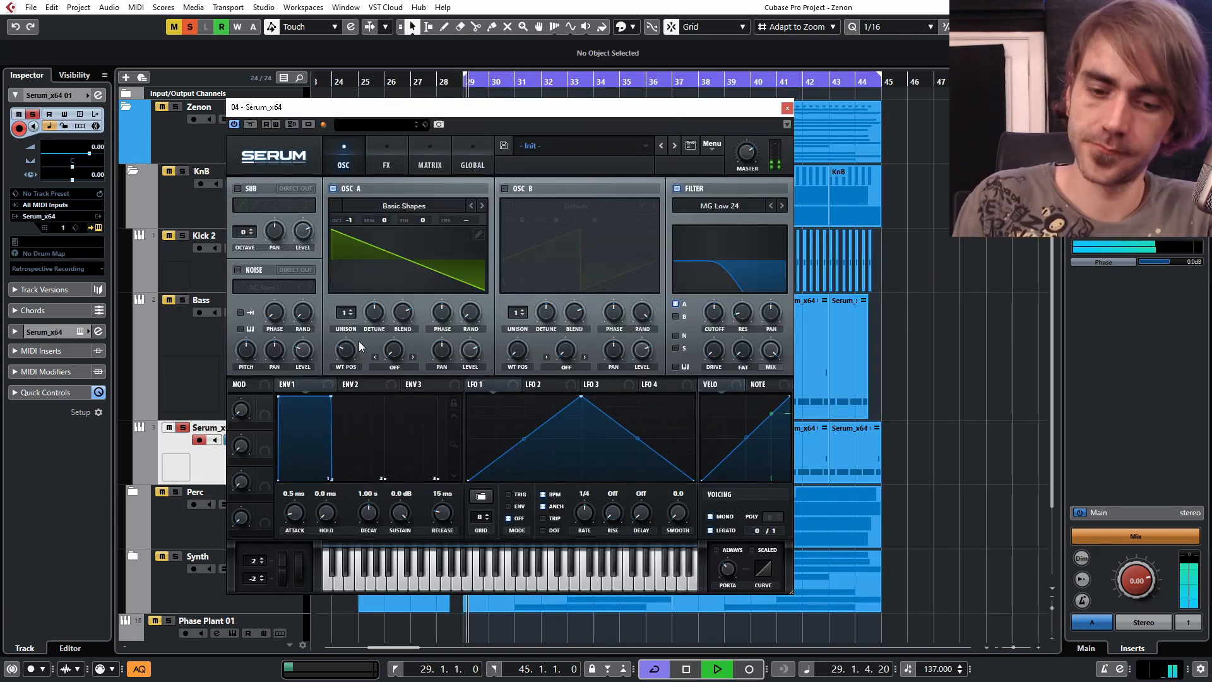
{"action": "key", "text": "space"}
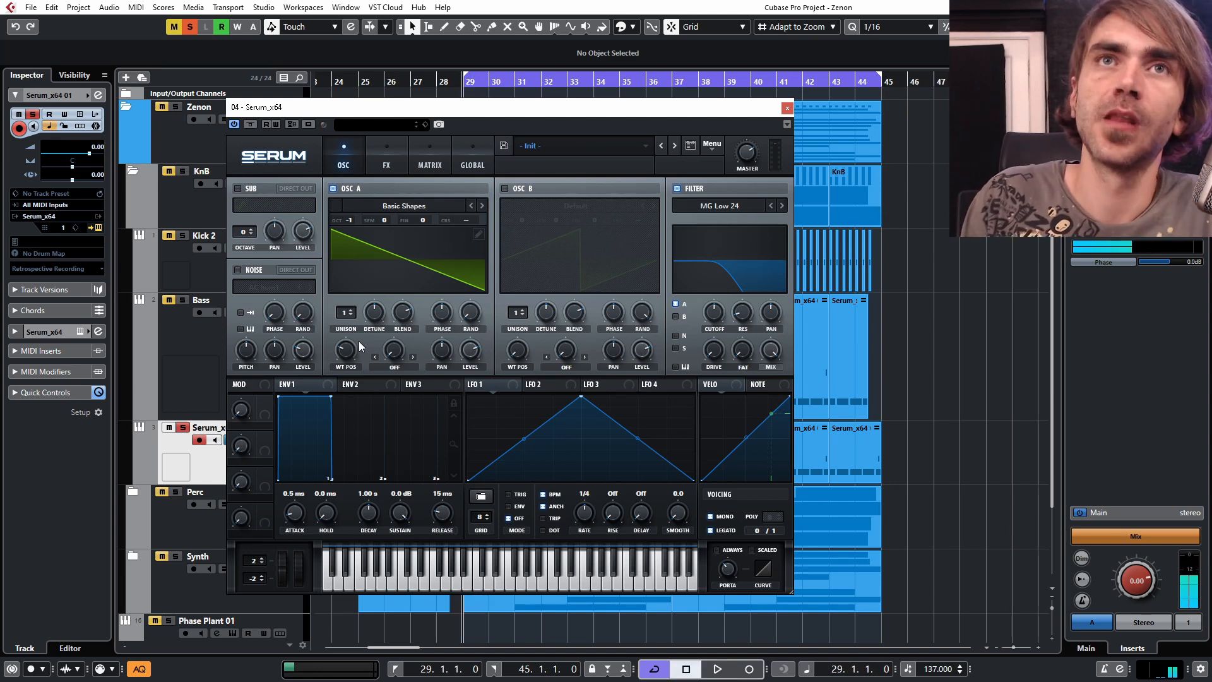
Open the new Serum's OSC A wavetable editor and compare frame 2's harmonics with those in the original Bass Serum
{"action": "left_click", "coordinate": [480, 236]}
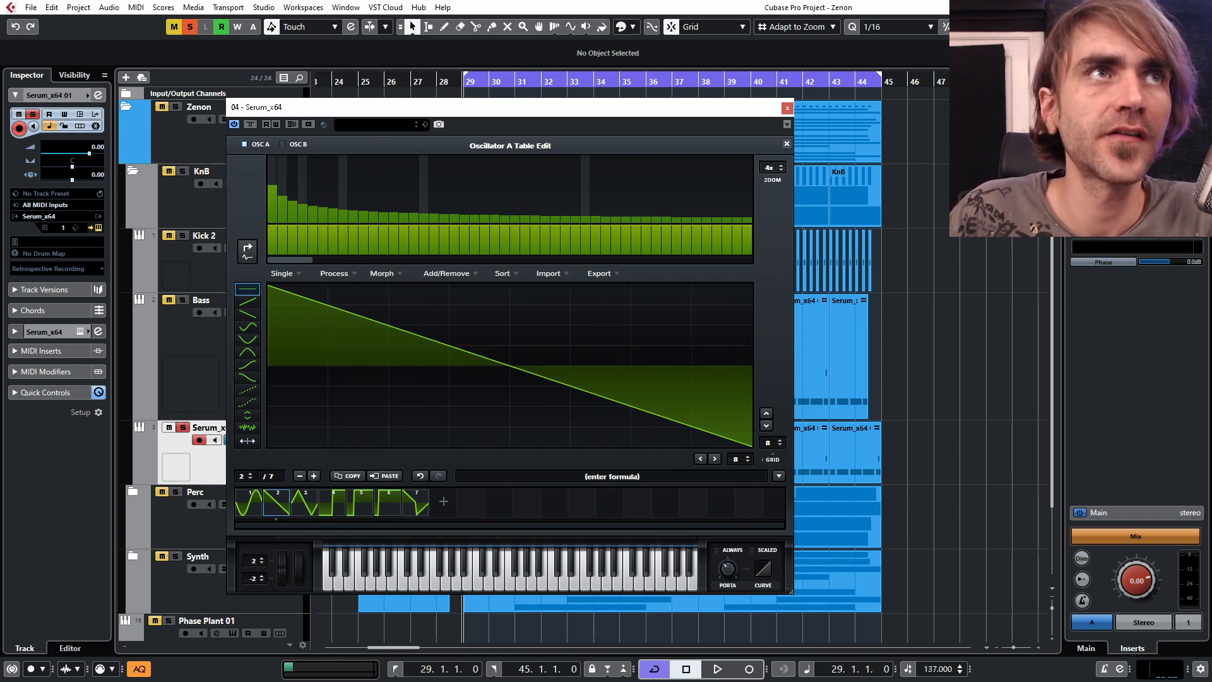
{"action": "left_click", "coordinate": [469, 222]}
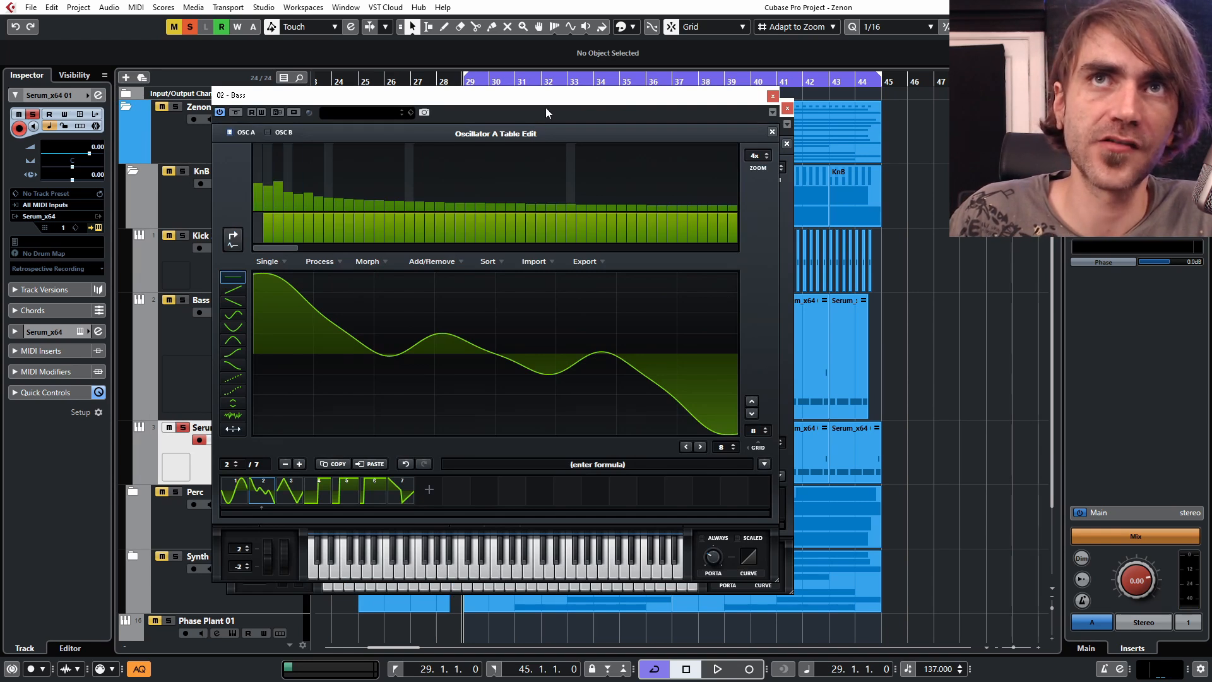
{"action": "left_click", "coordinate": [773, 96]}
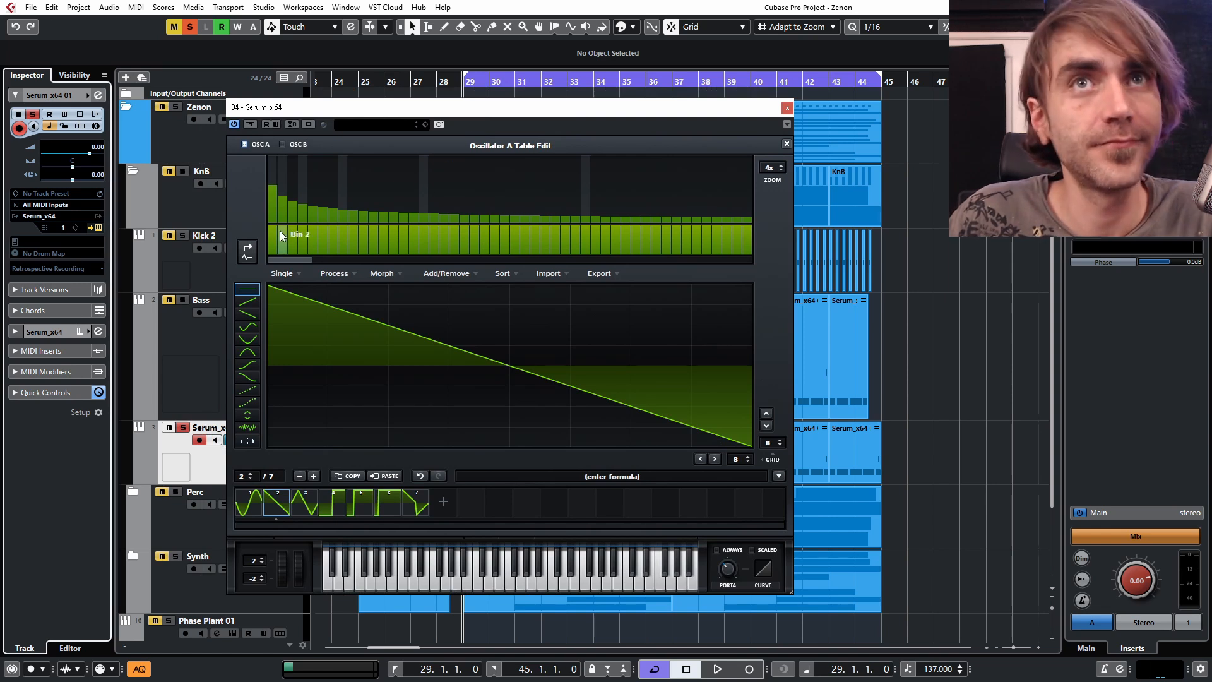
Raise low harmonics around bins 4 to 6 in frame 2 of OSC A's wavetable, audition the result, and close the wavetable editor
{"action": "left_click_drag", "start_coordinate": [298, 198], "coordinate": [321, 199]}
{"action": "key", "text": "space"}
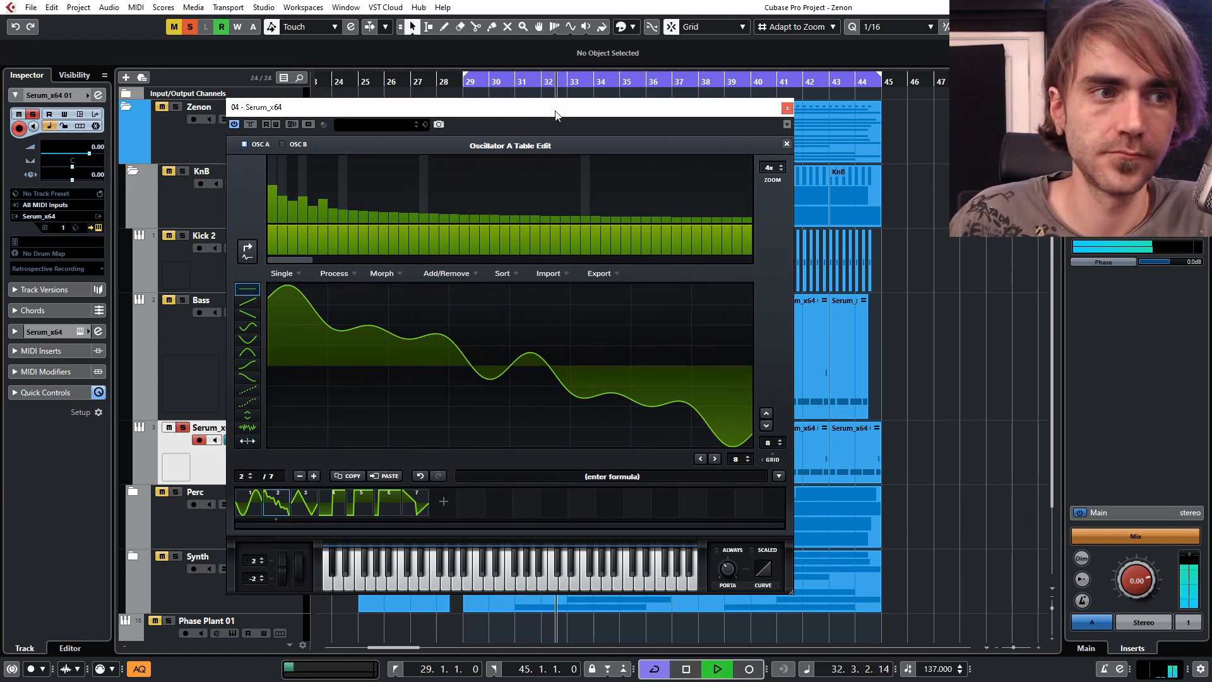
{"action": "key", "text": "space"}
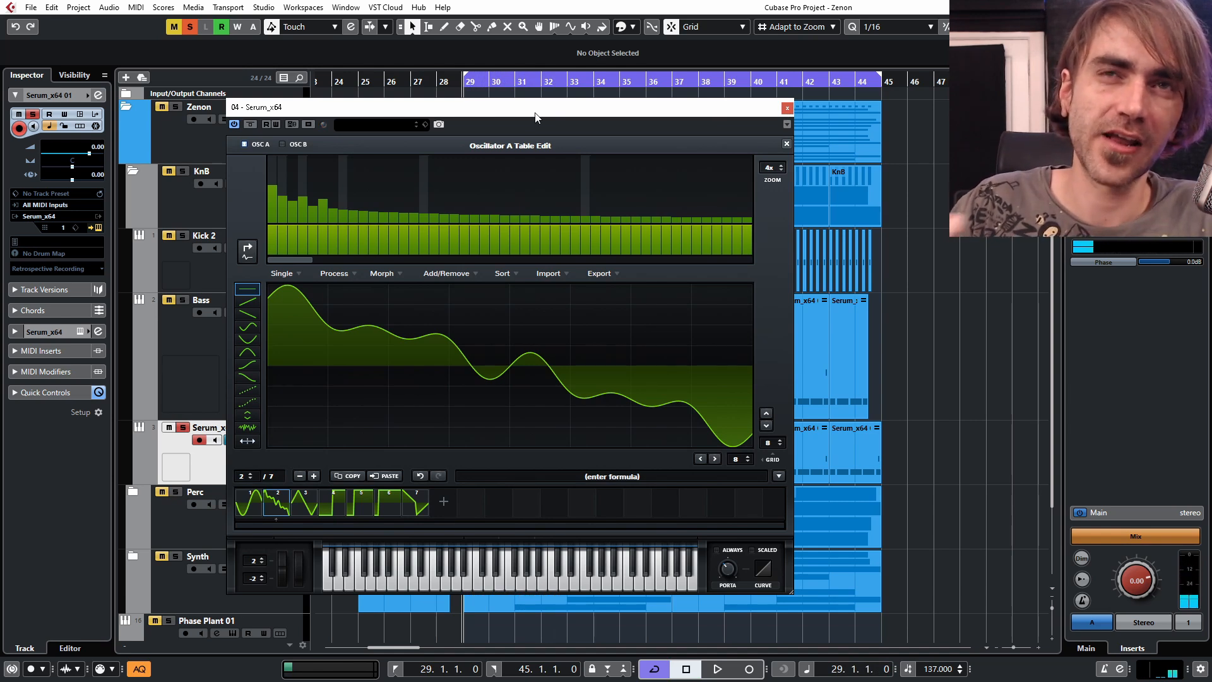
{"action": "key", "text": "space"}
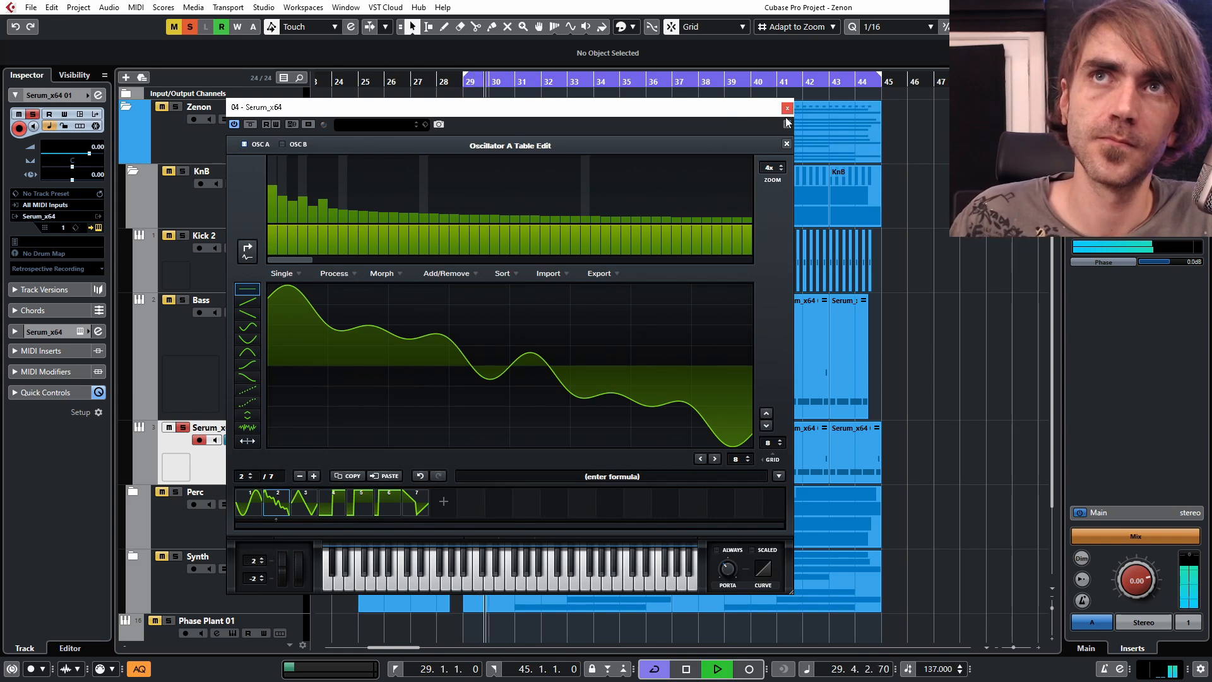
{"action": "left_click", "coordinate": [787, 145]}
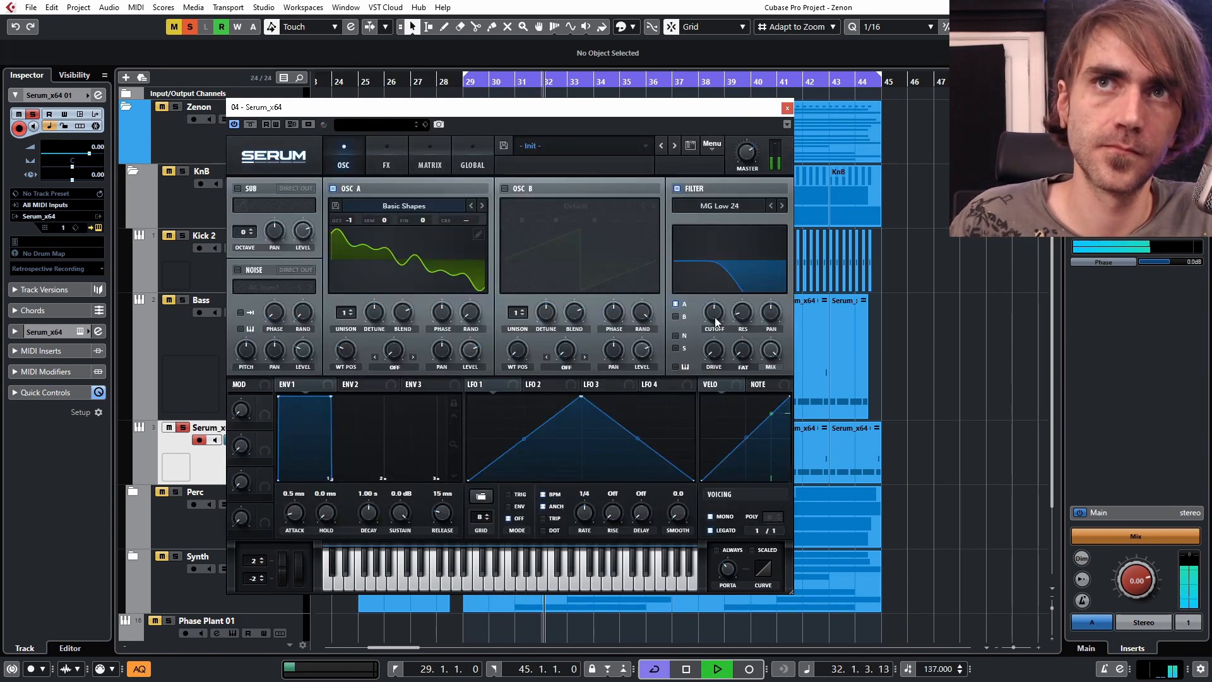
{"action": "key", "text": "space"}
Assign ENV 3 to the filter cutoff and set its decay to 423 ms, sustain to 45.61% and release to 150 ms
{"action": "left_click", "coordinate": [414, 387]}
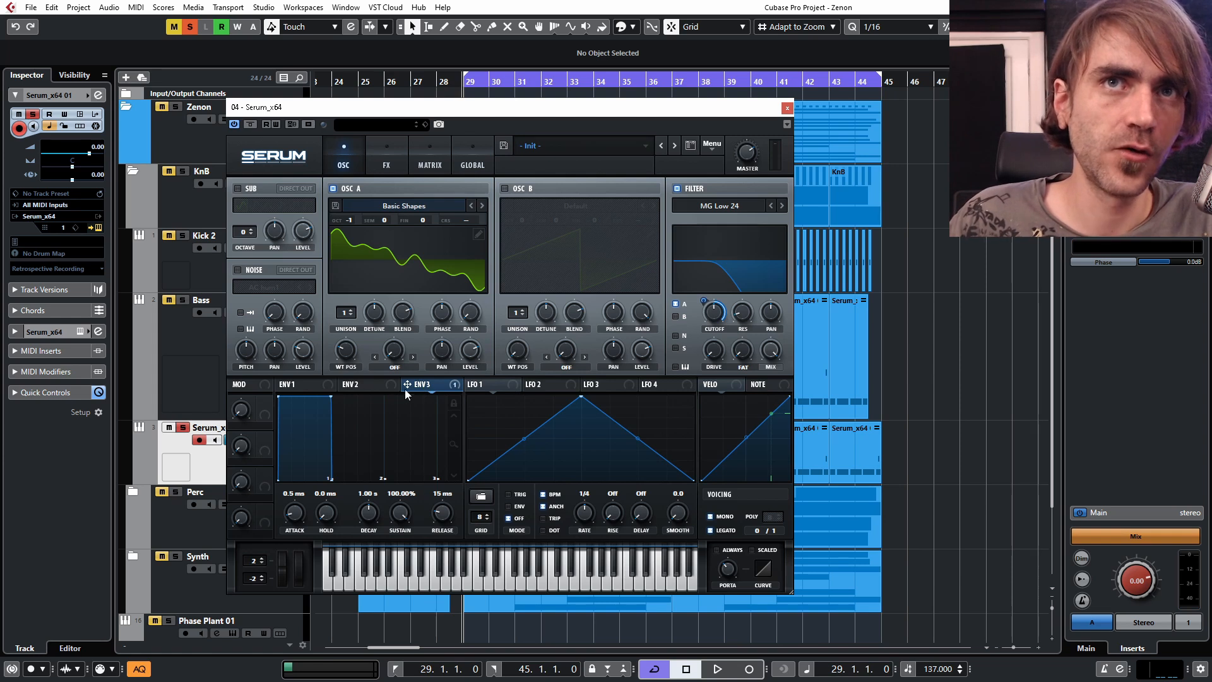
{"action": "left_click_drag", "start_coordinate": [400, 512], "coordinate": [395, 589]}
{"action": "left_click_drag", "start_coordinate": [380, 519], "coordinate": [378, 555]}
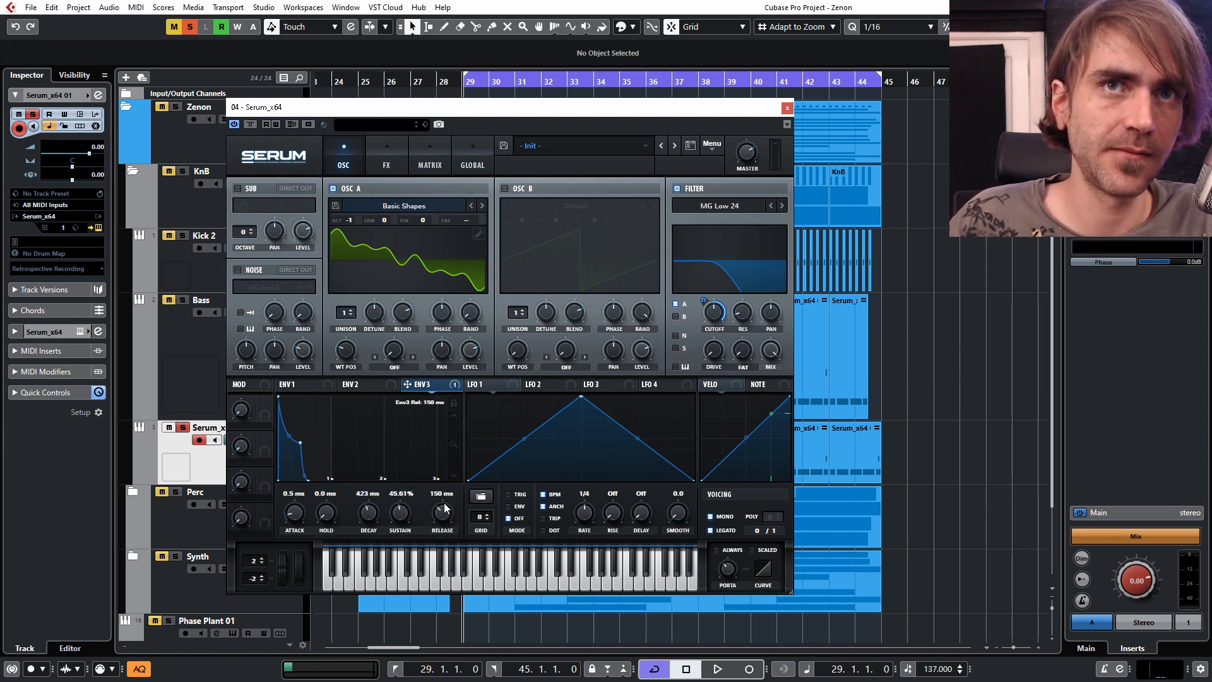
Lower the filter cutoff to about 167 Hz while auditioning the bass, and stop playback
{"action": "left_click_drag", "start_coordinate": [707, 302], "coordinate": [699, 325]}
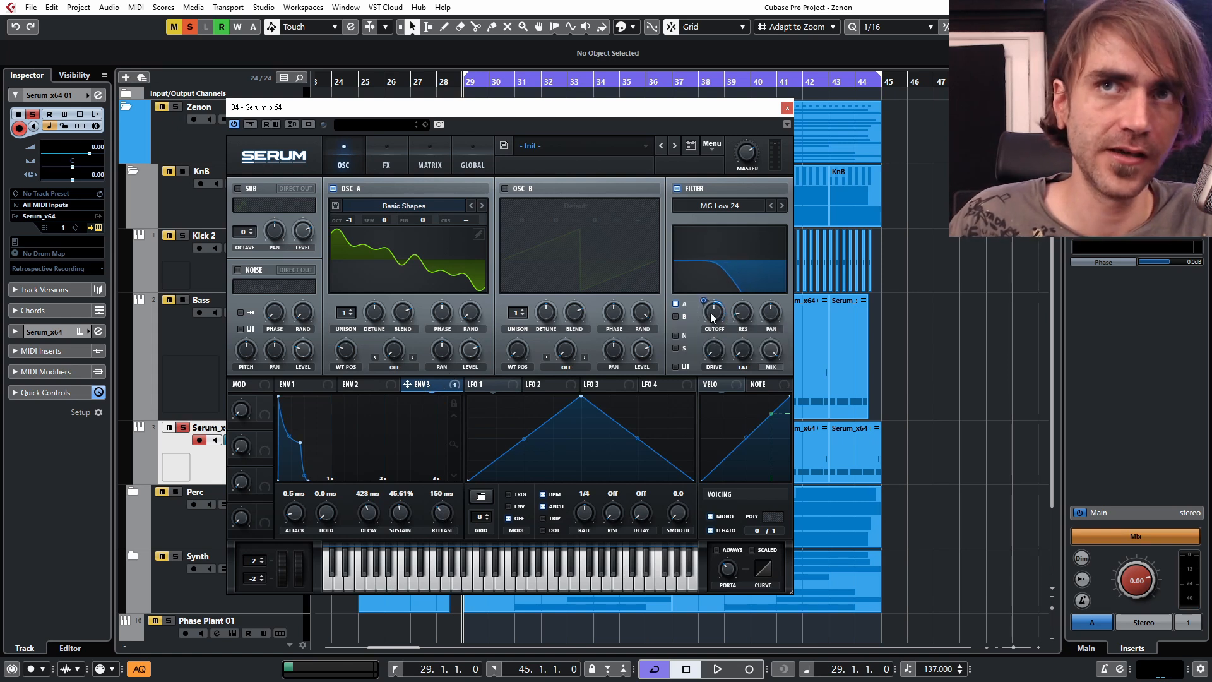
{"action": "key", "text": "space"}
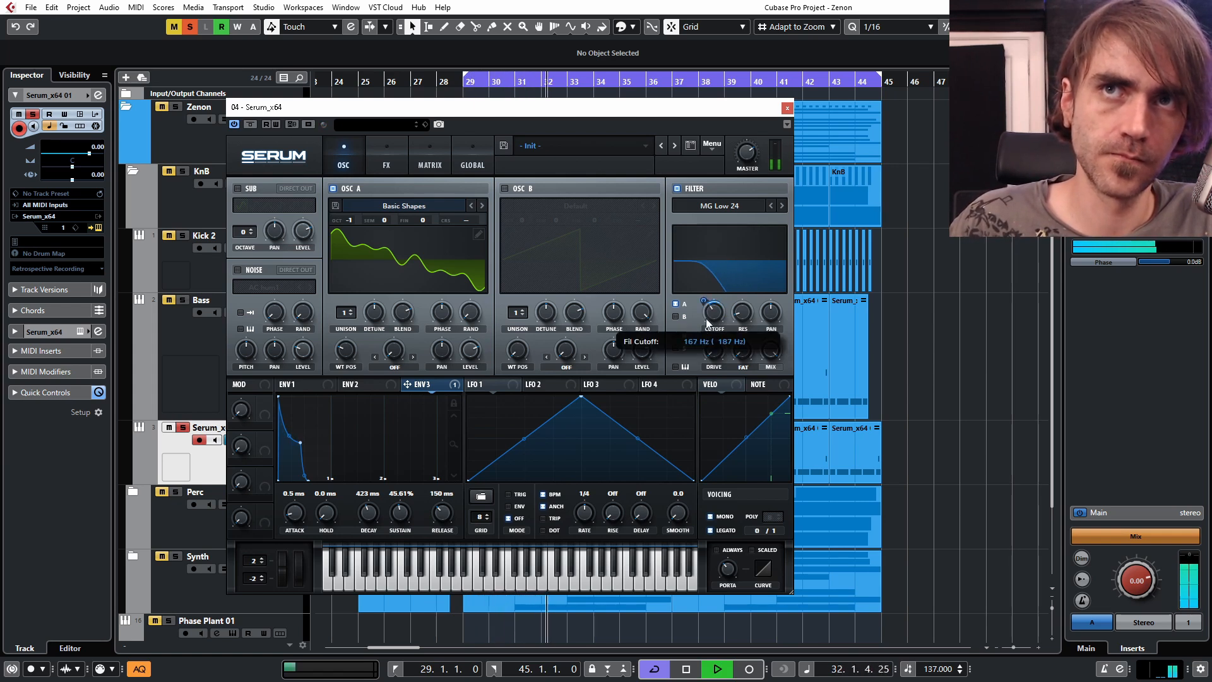
{"action": "key", "text": "space"}
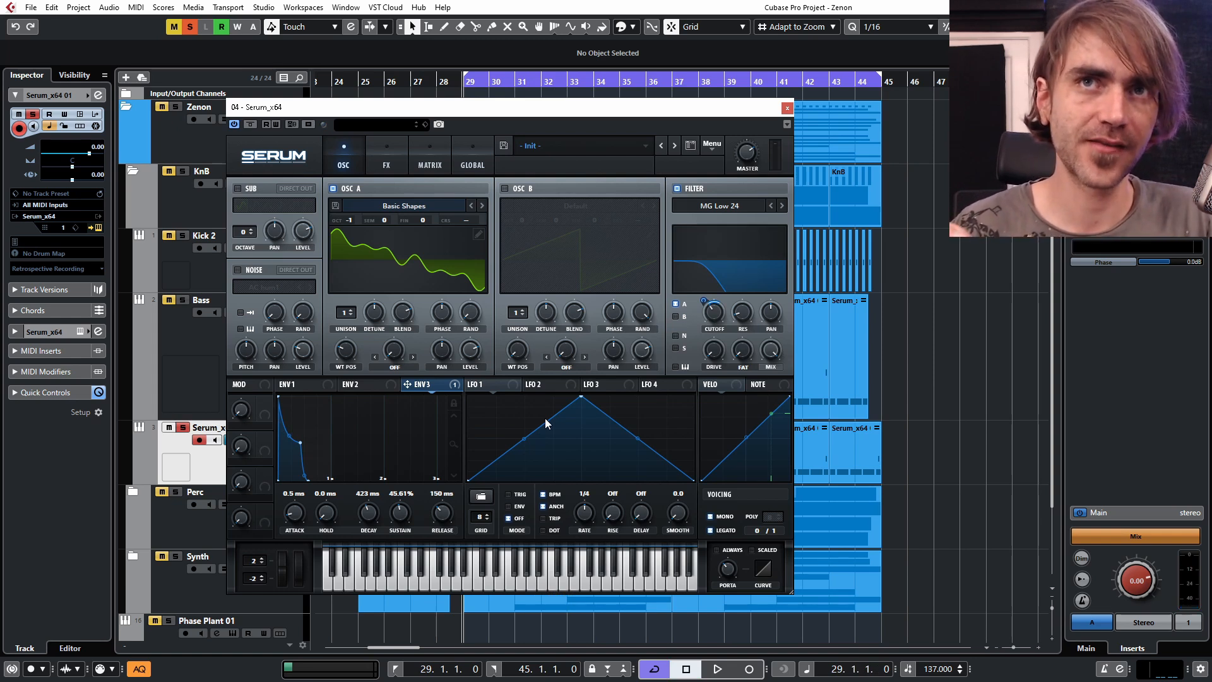
During playback, set ENV 3's attack to 0.0 ms, its filter cutoff modulation to 19, and its decay to 402 ms
{"action": "key", "text": "space"}
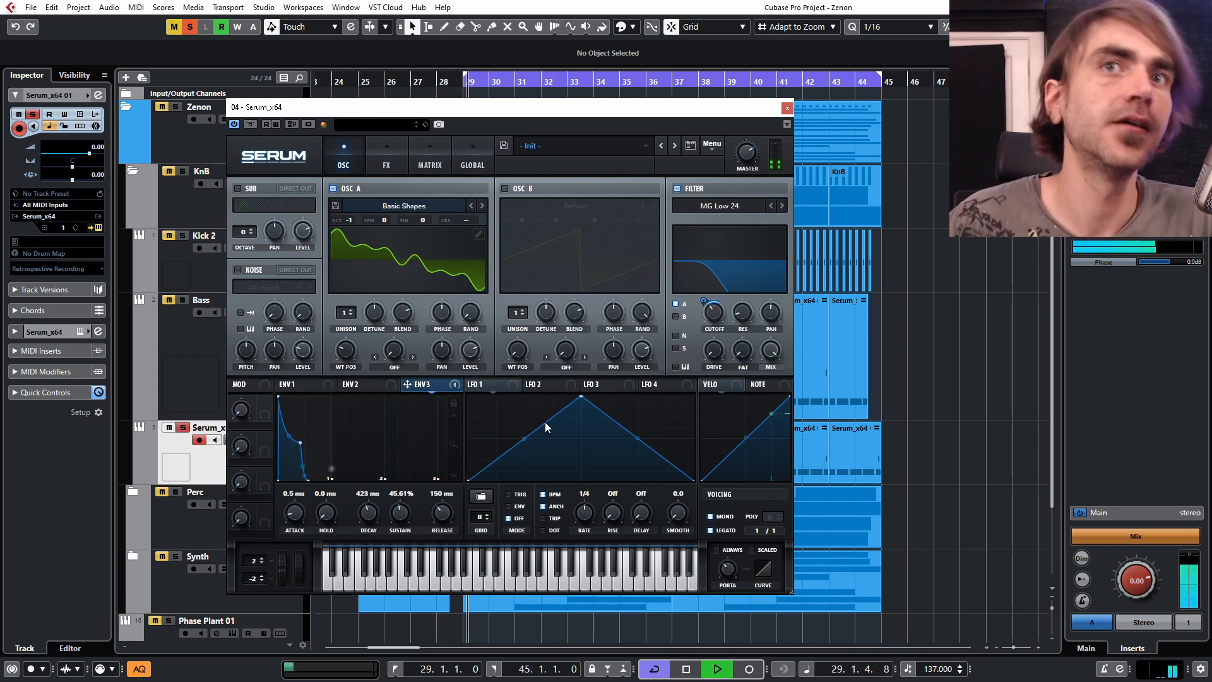
{"action": "left_click_drag", "start_coordinate": [294, 525], "coordinate": [283, 529]}
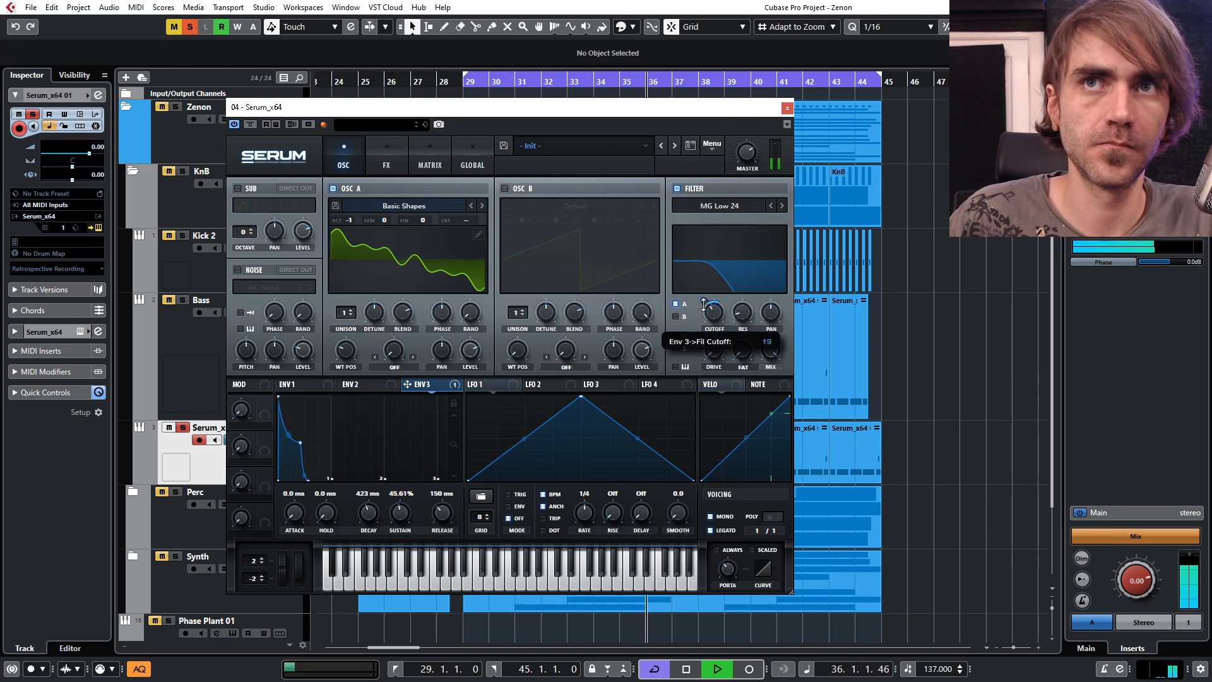
{"action": "left_click_drag", "start_coordinate": [368, 521], "coordinate": [368, 524]}
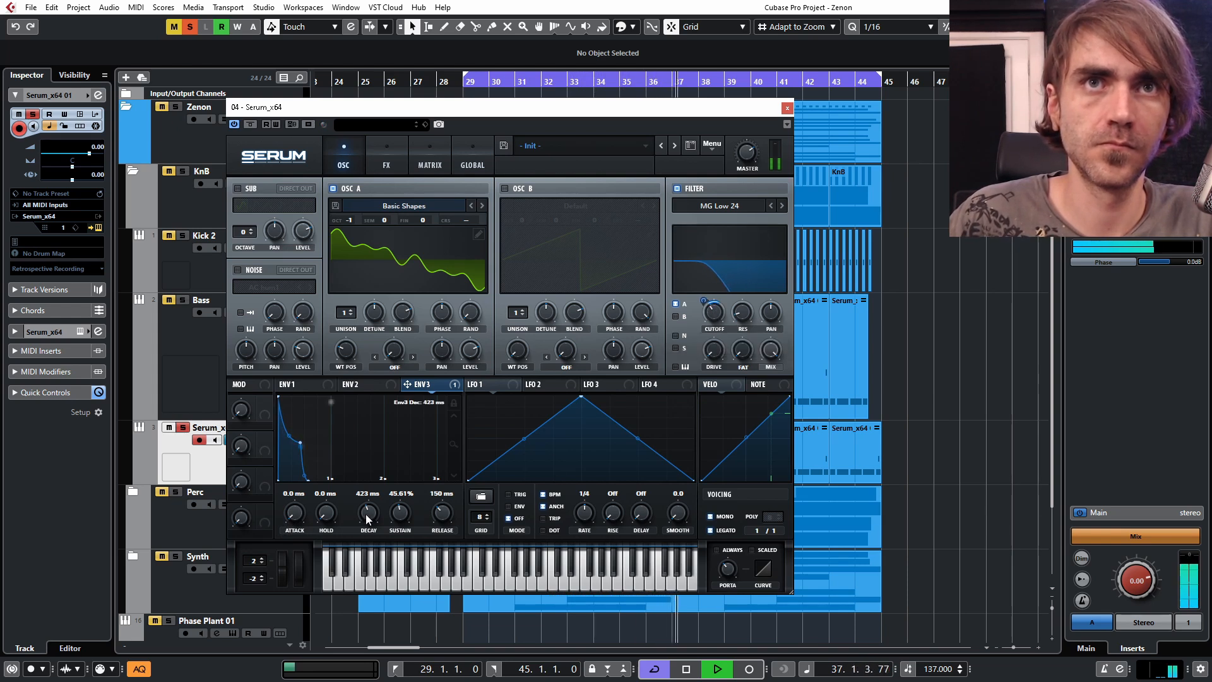
Briefly unsolo the Serum_x64 01 track to hear it in the full mix, and solo it again together with Kick 2
{"action": "left_click", "coordinate": [183, 428]}
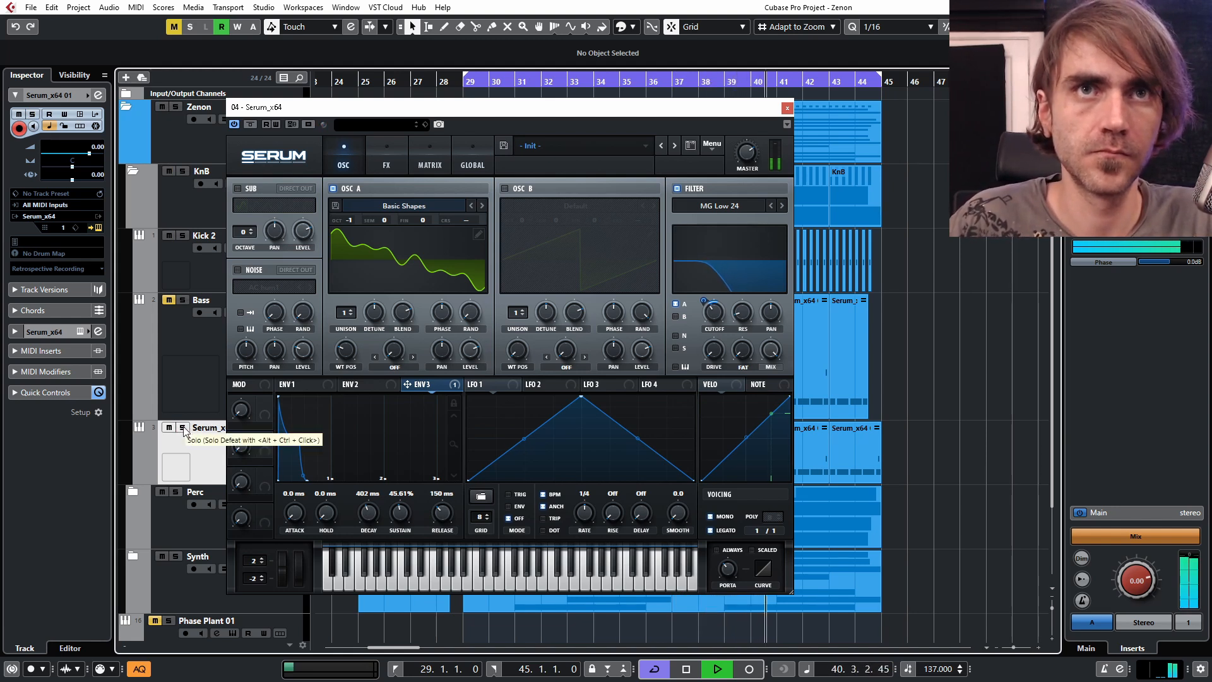
{"action": "left_click", "coordinate": [182, 428]}
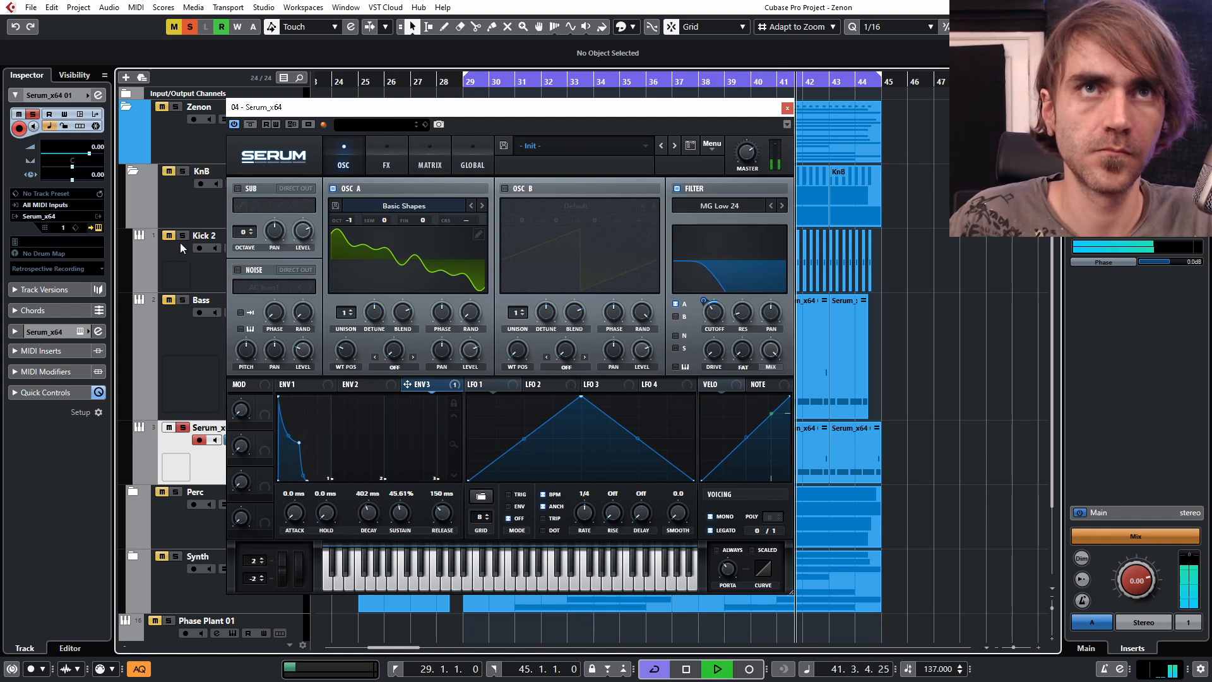
{"action": "left_click", "coordinate": [183, 236]}
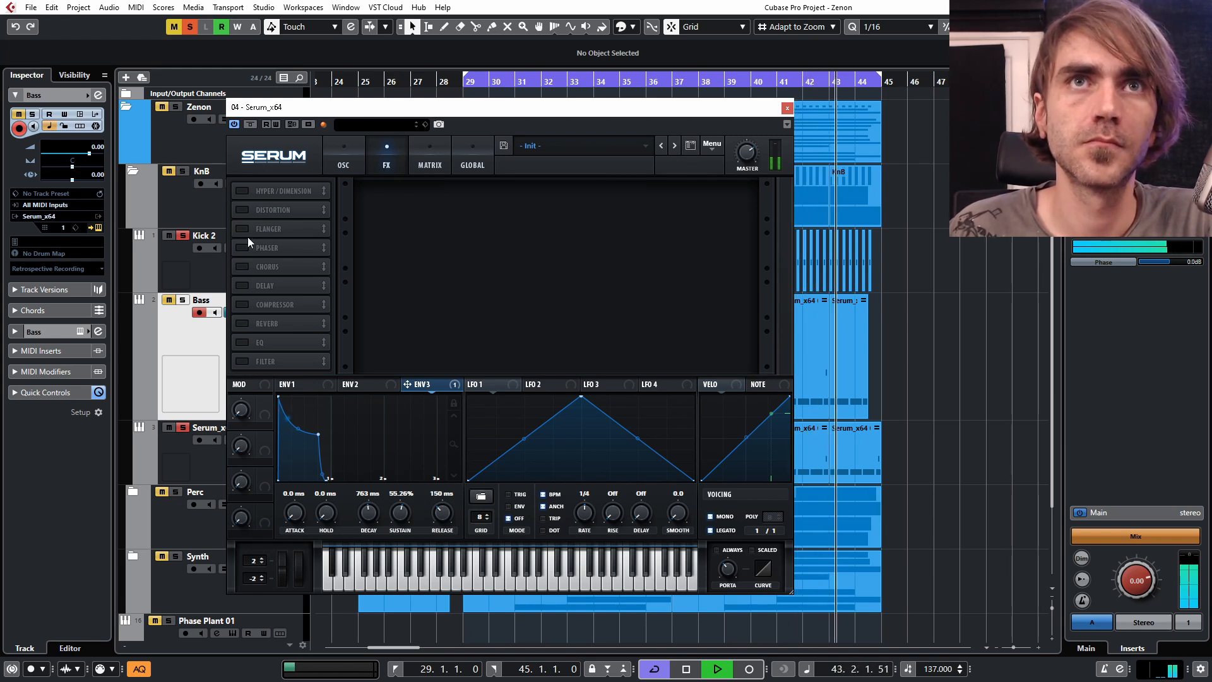
Enable the Compressor effect in Serum and set its gain to about 1.1 dB during playback
{"action": "left_click", "coordinate": [241, 305]}
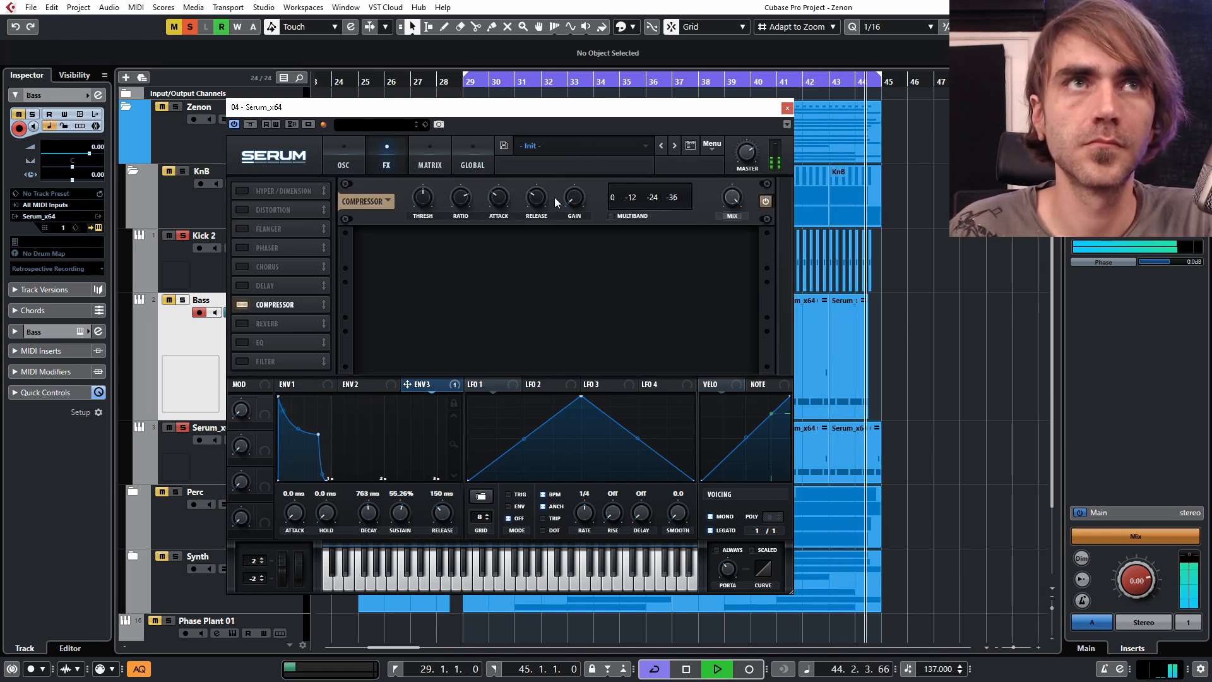
{"action": "mouse_move", "coordinate": [572, 203]}
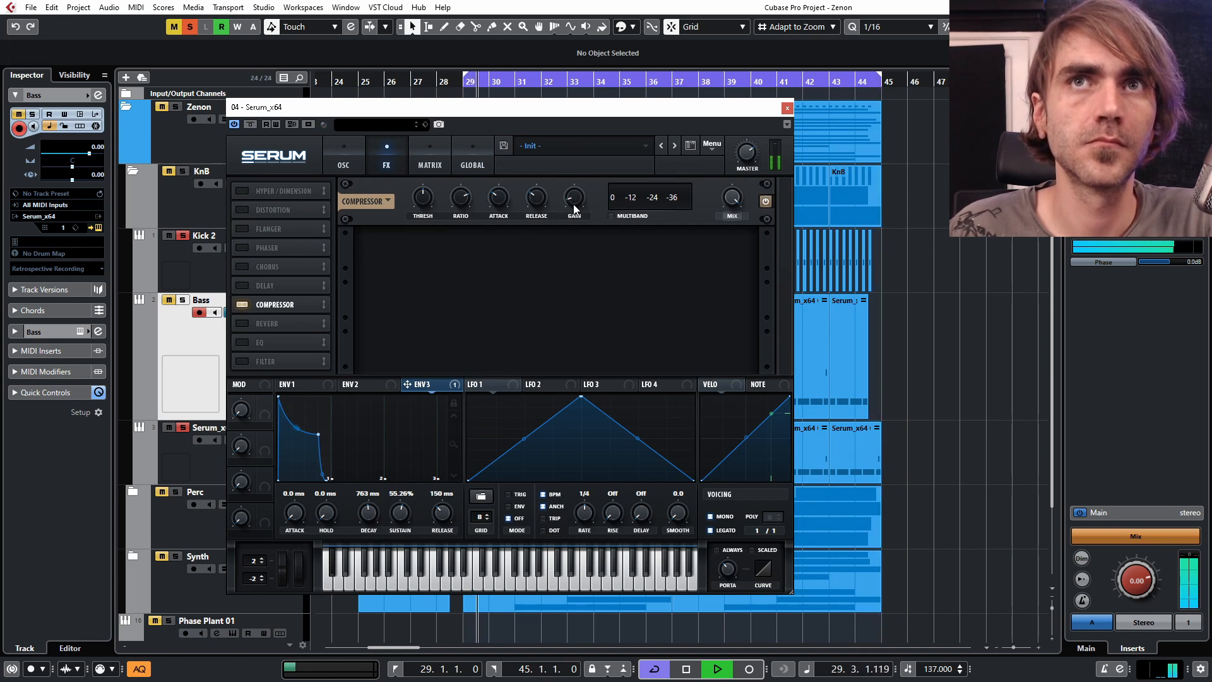
{"action": "left_click_drag", "start_coordinate": [569, 207], "coordinate": [565, 208]}
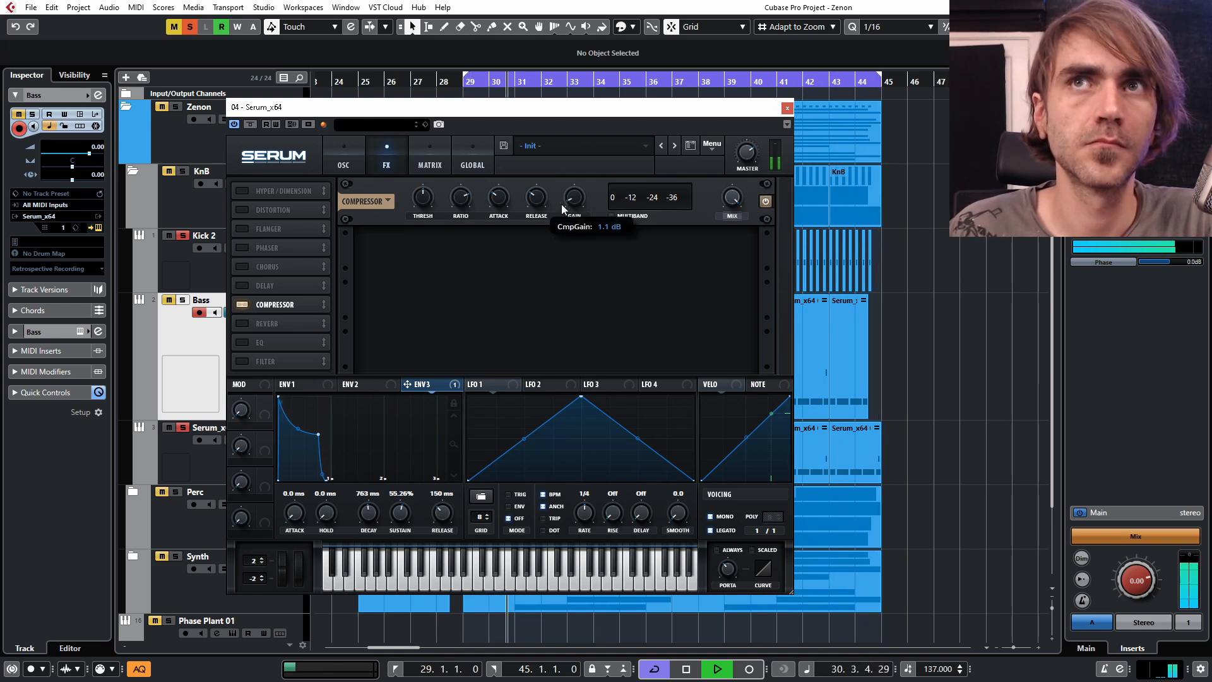
Set the Serum compressor's threshold to about -23.4 dB and its gain to 3.5 dB during playback, and stop playback
{"action": "left_click_drag", "start_coordinate": [568, 205], "coordinate": [572, 202]}
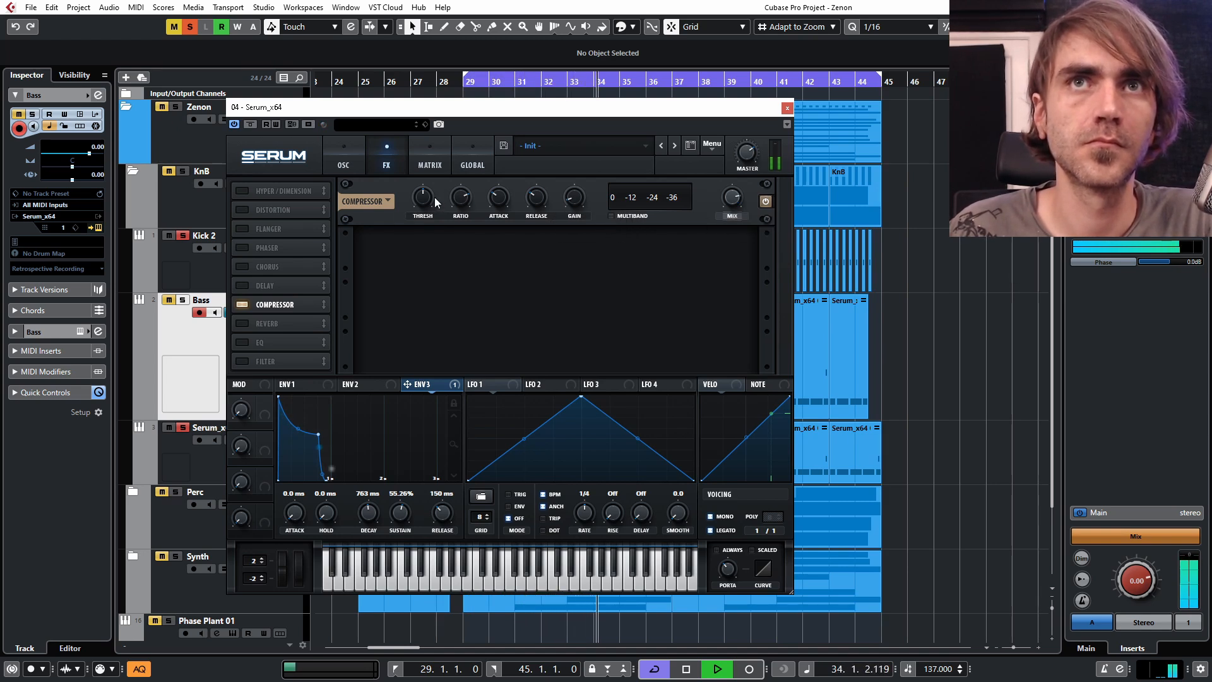
{"action": "left_click_drag", "start_coordinate": [421, 218], "coordinate": [410, 290]}
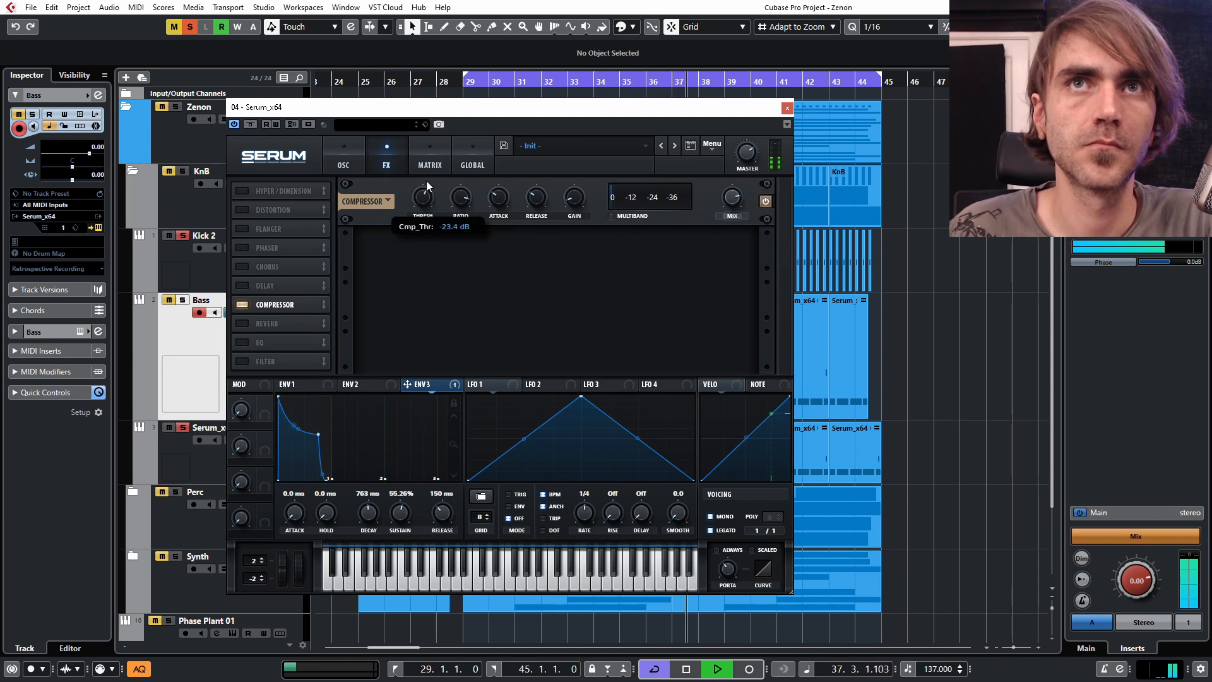
{"action": "left_click_drag", "start_coordinate": [582, 198], "coordinate": [576, 202]}
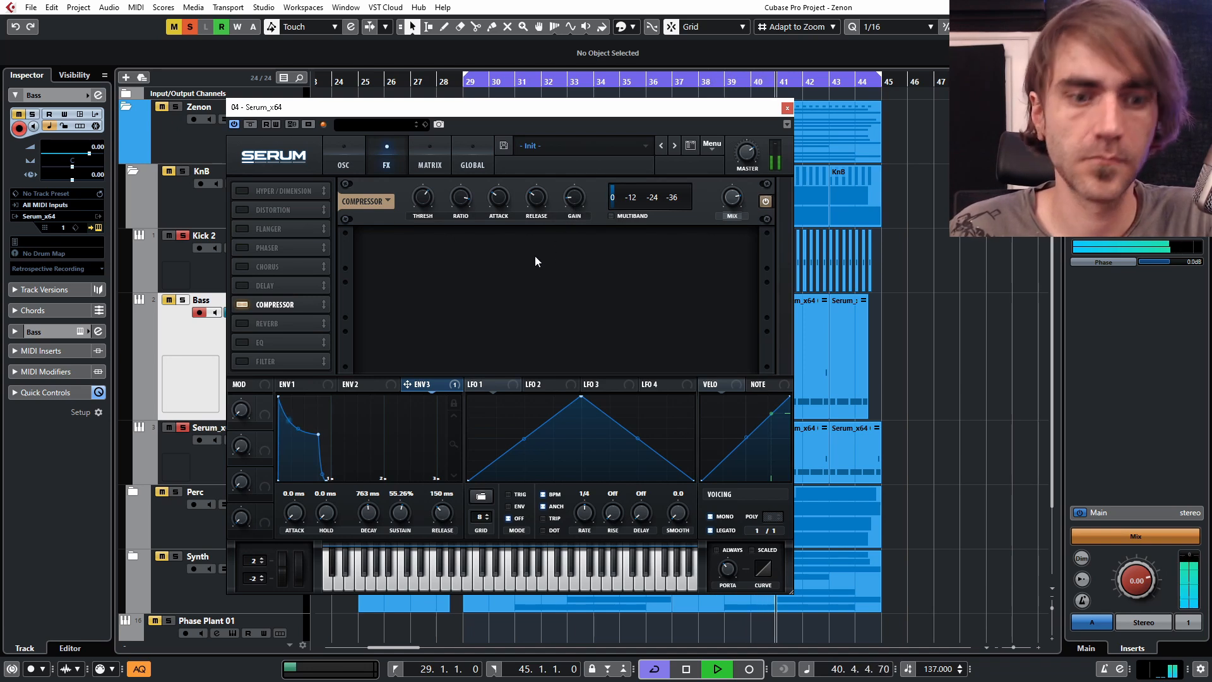
{"action": "key", "text": "space"}
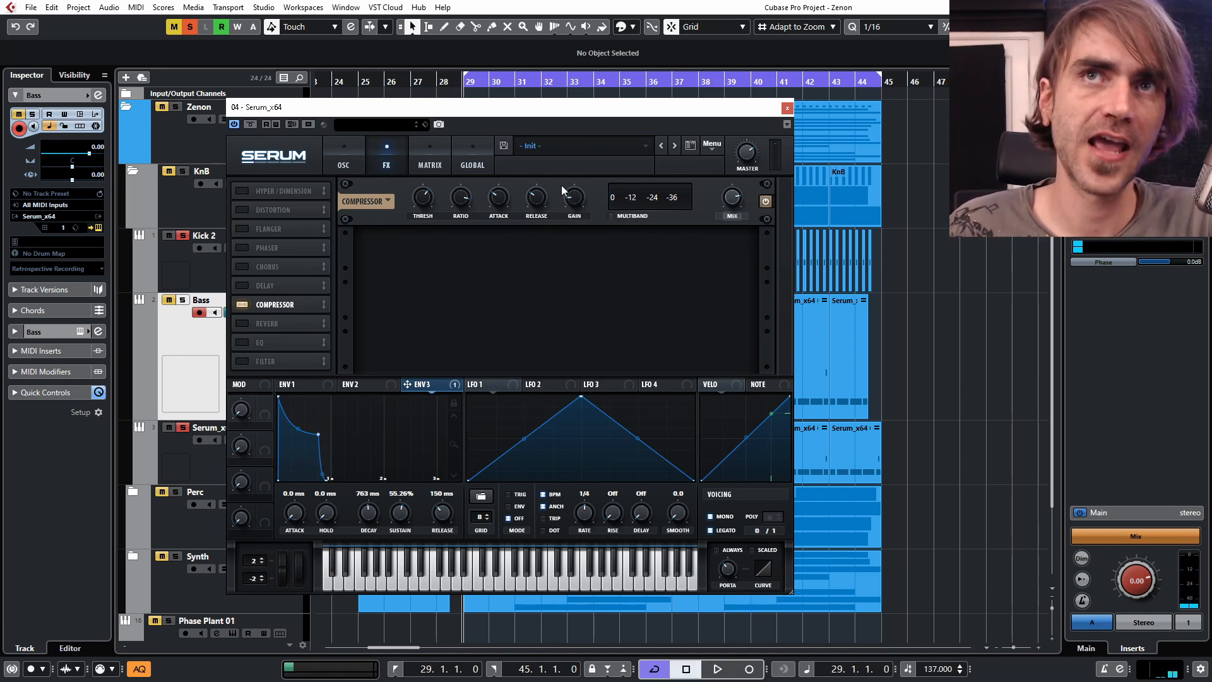
{"action": "mouse_move", "coordinate": [577, 200]}
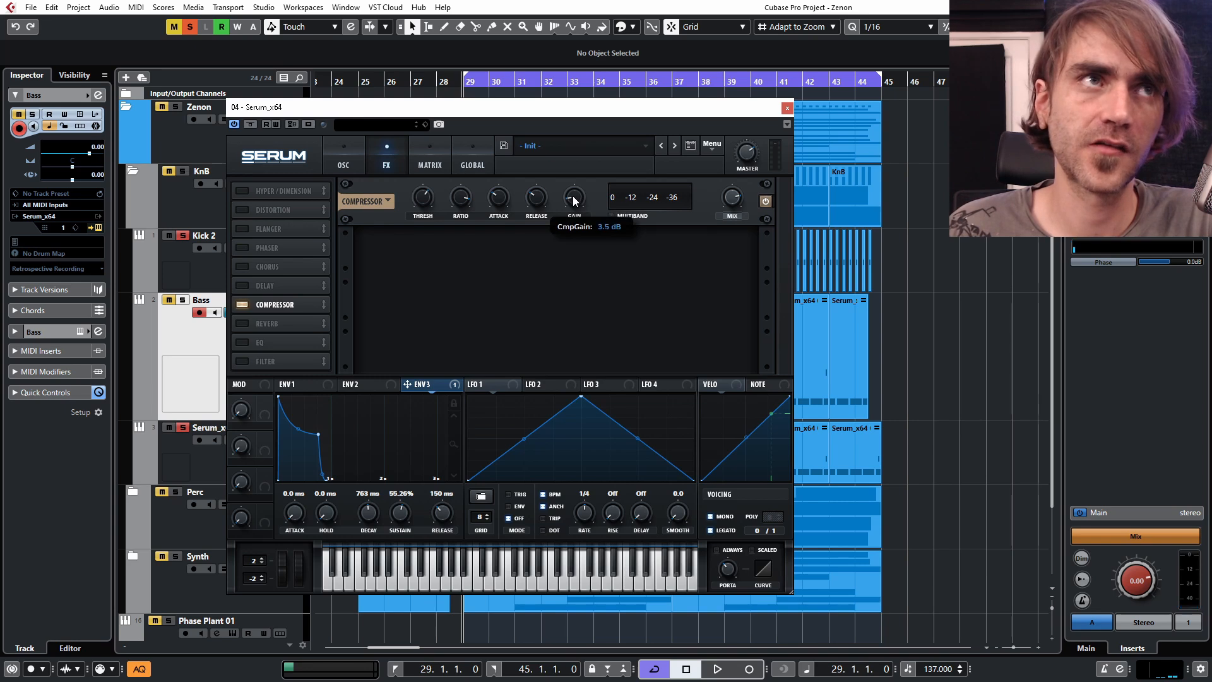
Insert Multipass before LFOTool on the Serum_x64 01 channel, with Disperser on the 258–374 Hz lane and Faturator plus two Filters on the next lane
{"action": "left_click", "coordinate": [787, 109]}
{"action": "left_click", "coordinate": [213, 462]}
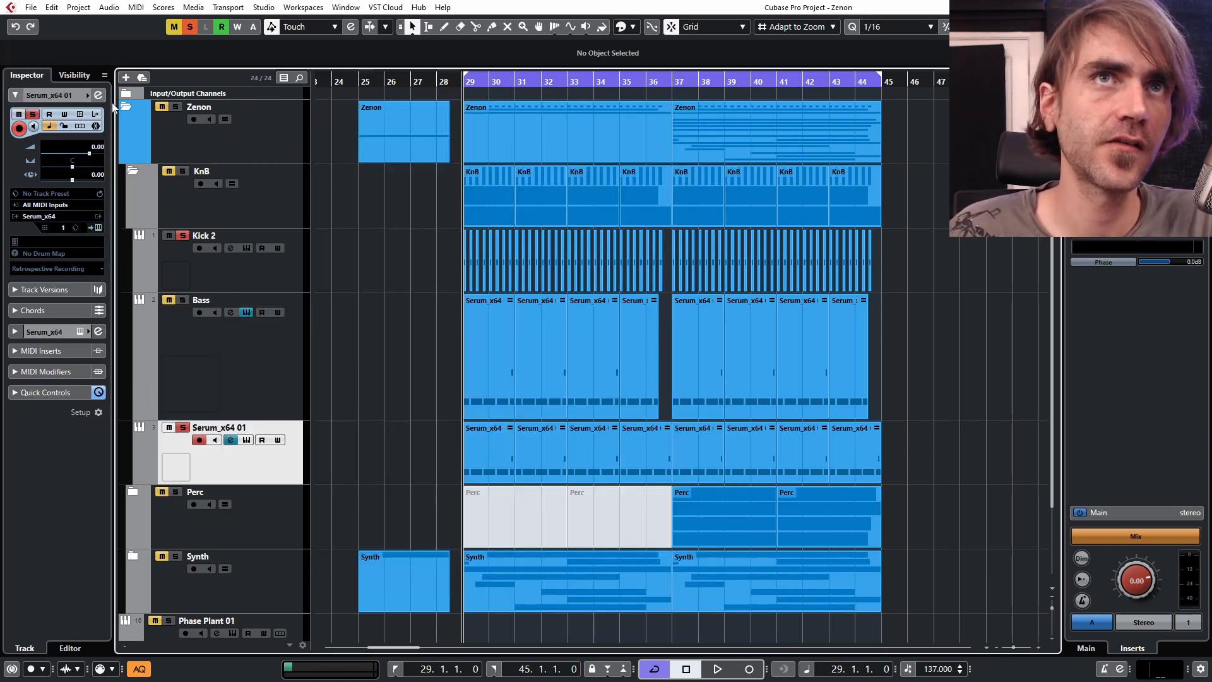
{"action": "left_click", "coordinate": [104, 76]}
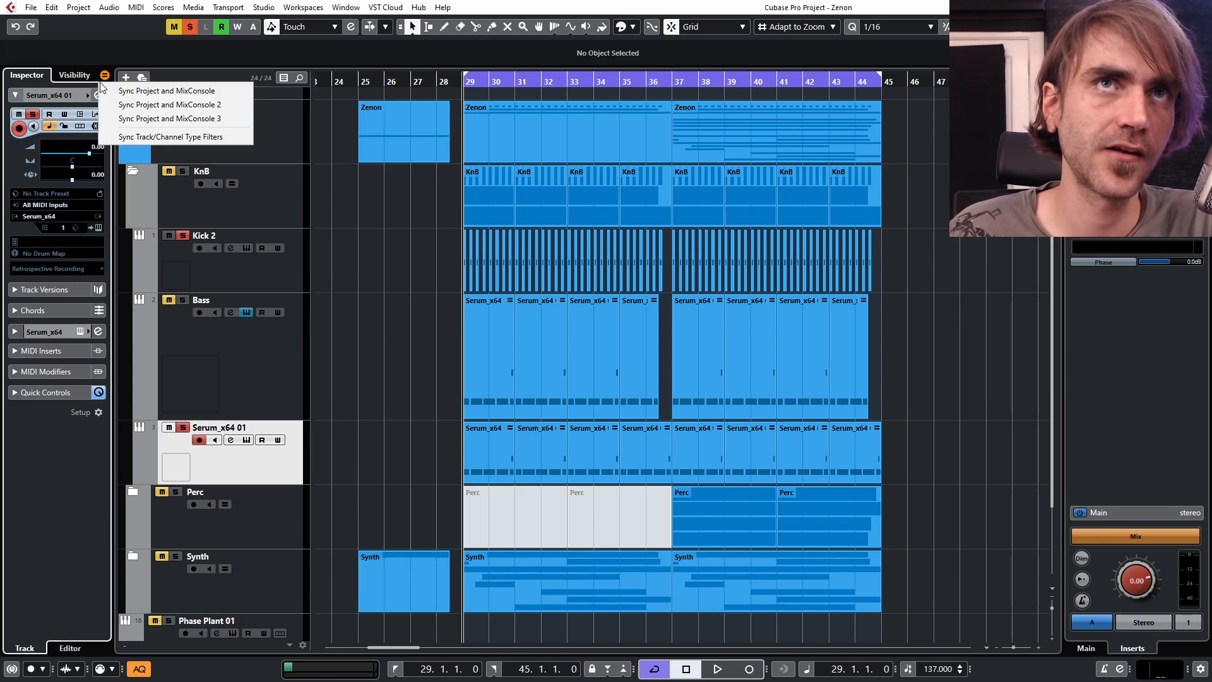
{"action": "left_click", "coordinate": [98, 95]}
{"action": "left_click", "coordinate": [98, 95]}
{"action": "left_click", "coordinate": [98, 95]}
{"action": "left_click", "coordinate": [98, 95]}
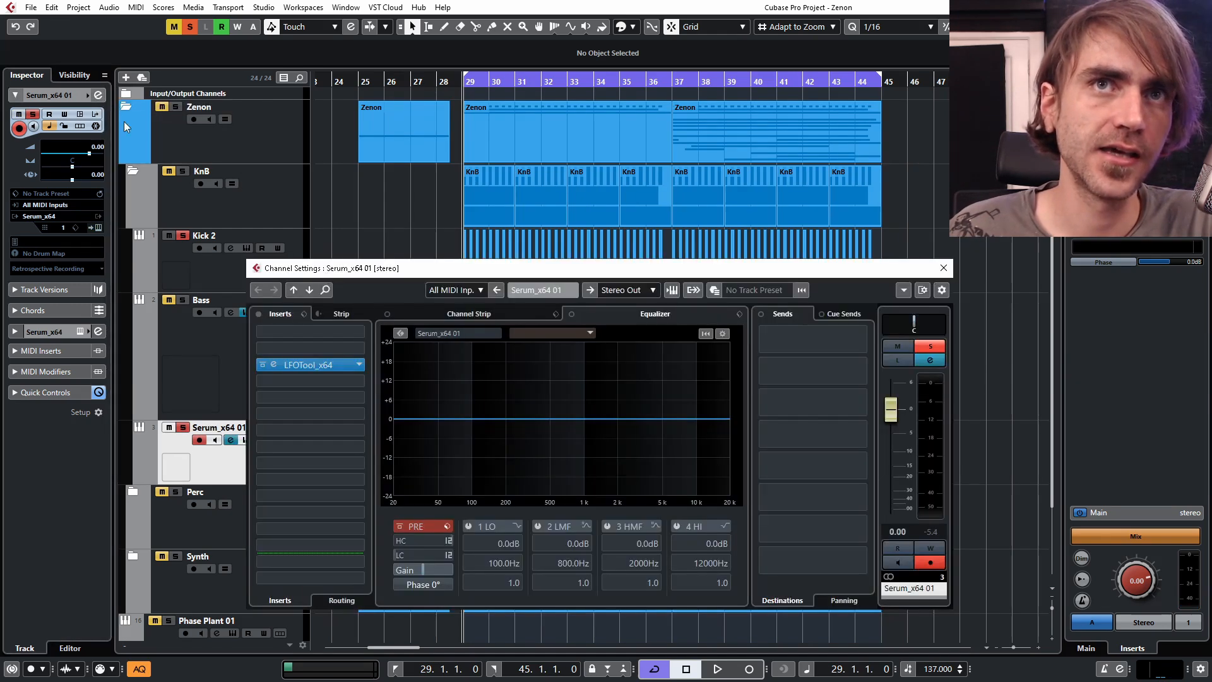
{"action": "left_click", "coordinate": [138, 313]}
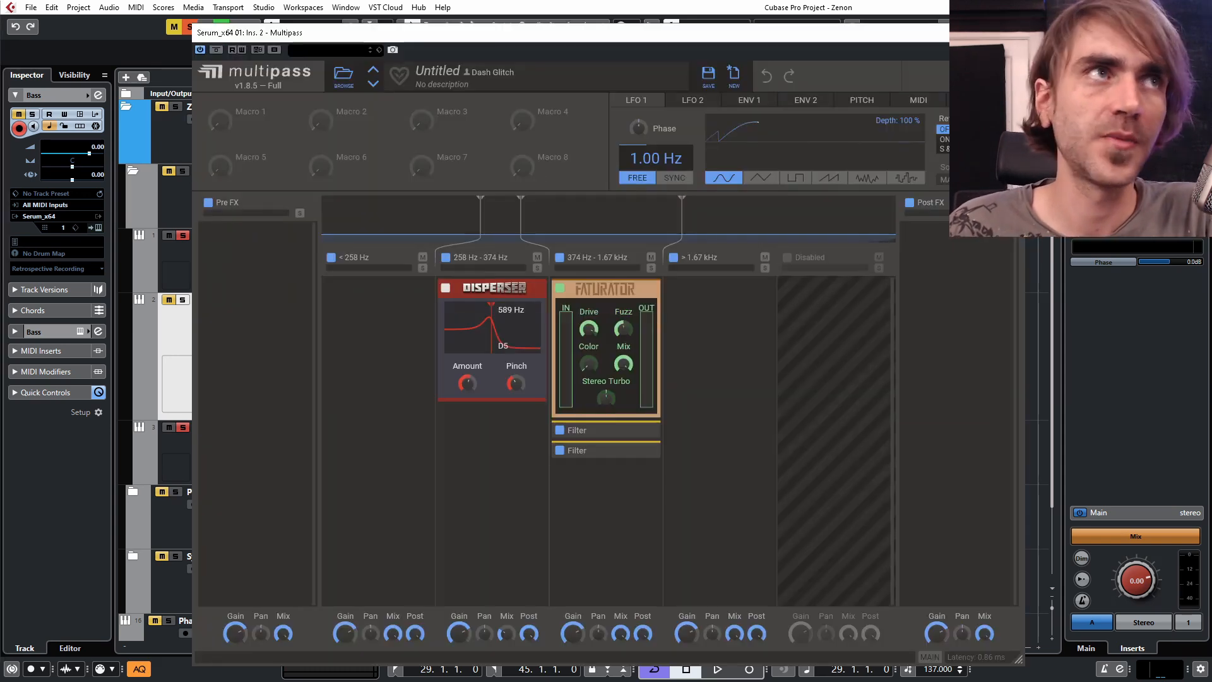
{"action": "left_click", "coordinate": [568, 452]}
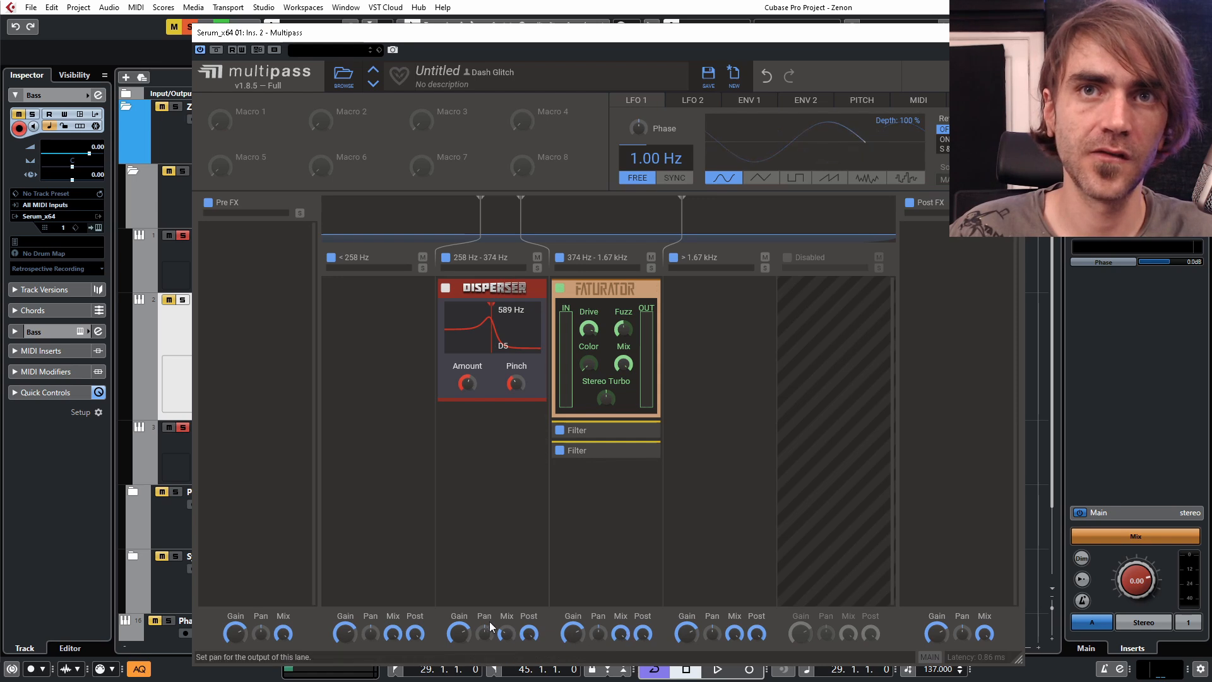
Compare zero and full mix on the 258–374 Hz Disperser lane during playback, settle on a partial mix, and stop playback
{"action": "left_click", "coordinate": [514, 638]}
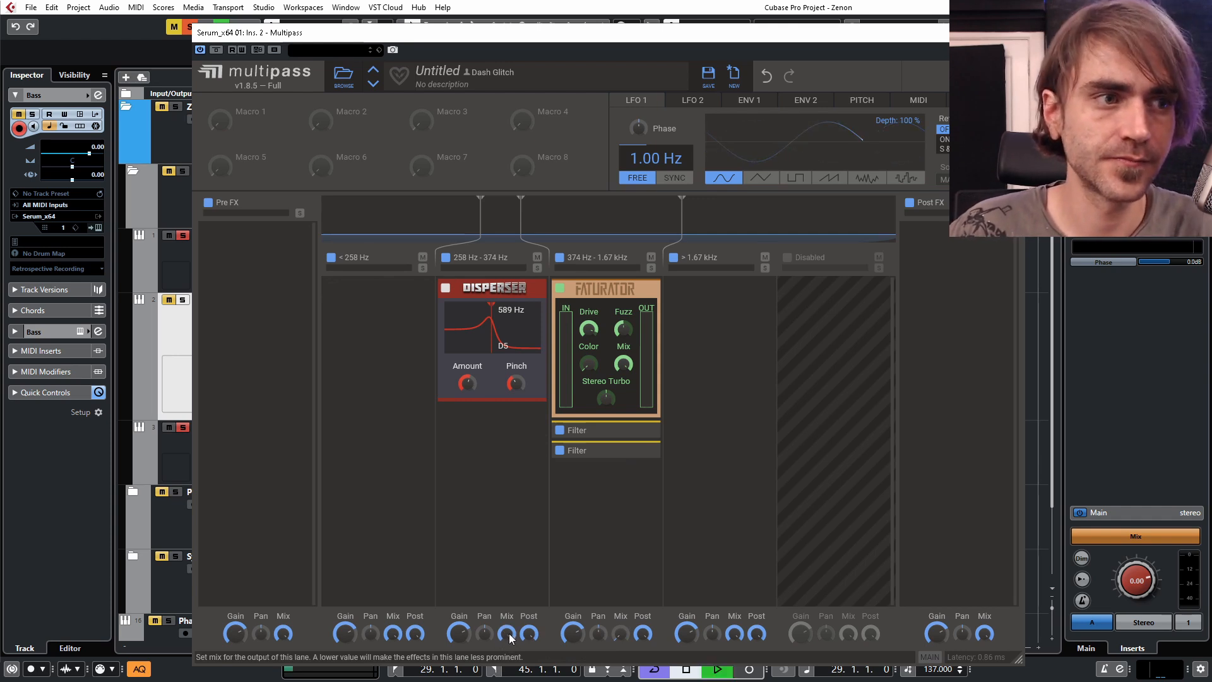
{"action": "key", "text": "space"}
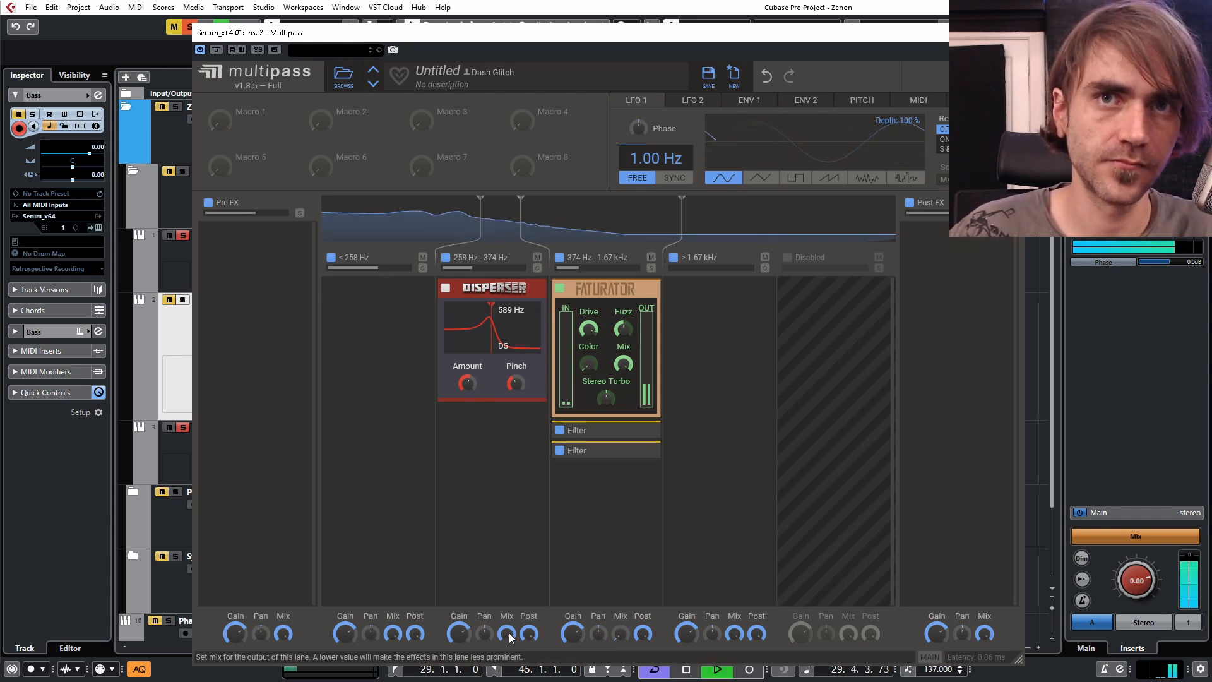
{"action": "left_click", "coordinate": [511, 637]}
{"action": "left_click_drag", "start_coordinate": [511, 638], "coordinate": [510, 639]}
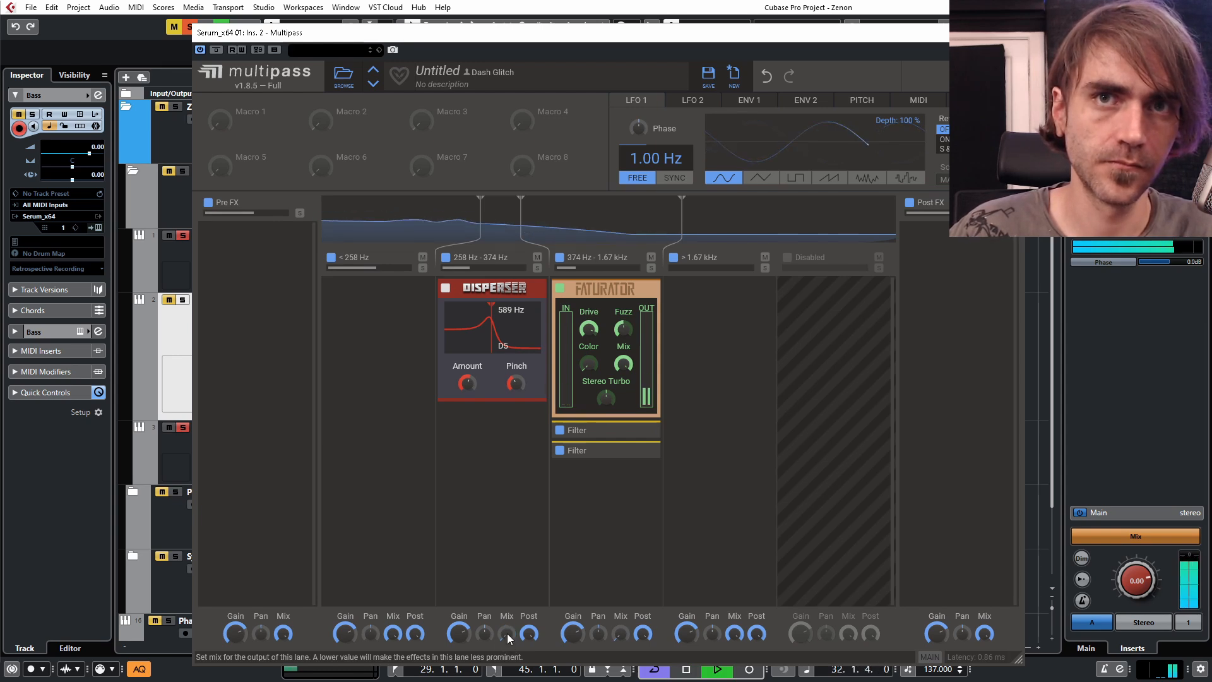
{"action": "double_click", "coordinate": [507, 633]}
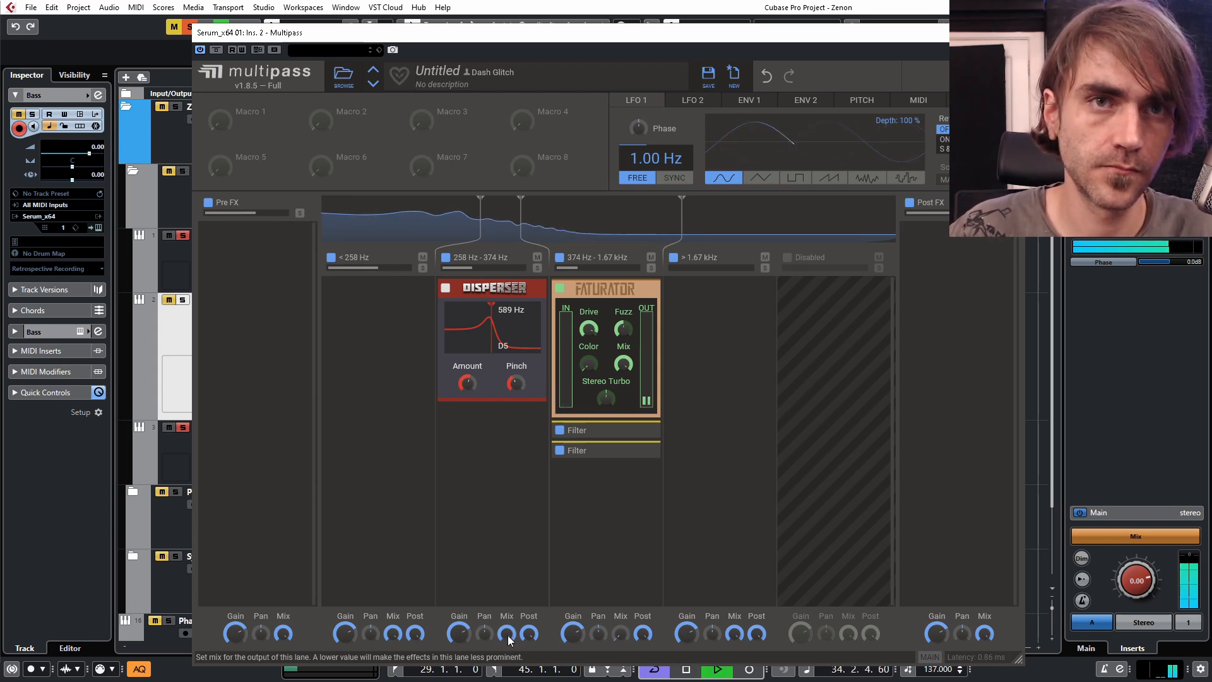
{"action": "key", "text": "space"}
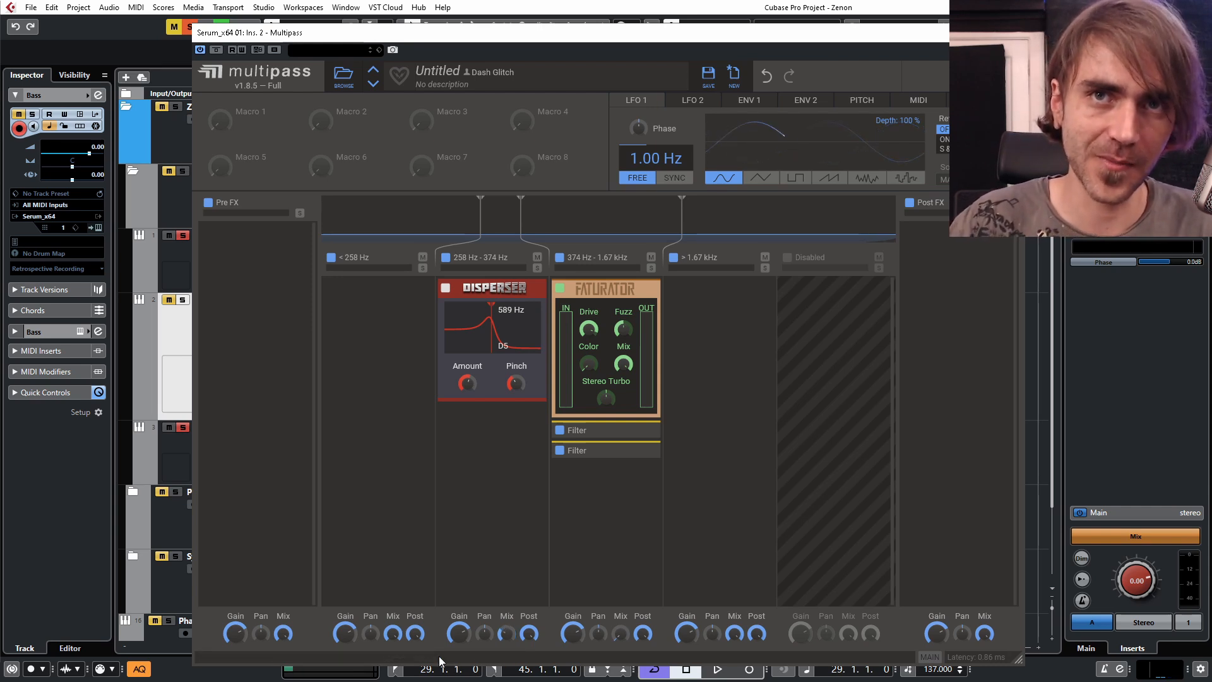
Lower the Faturator's Drive and the mix of the 374 Hz–1.67 kHz lane while auditioning the bass, and stop playback
{"action": "key", "text": "space"}
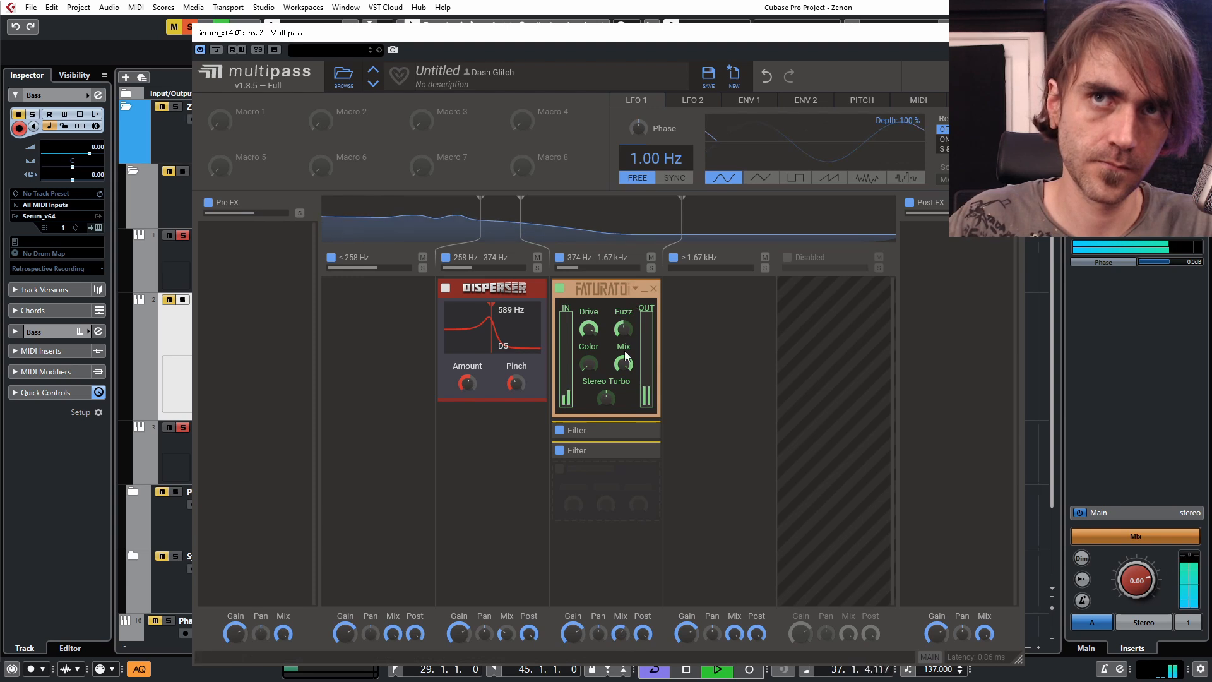
{"action": "left_click_drag", "start_coordinate": [623, 364], "coordinate": [623, 386]}
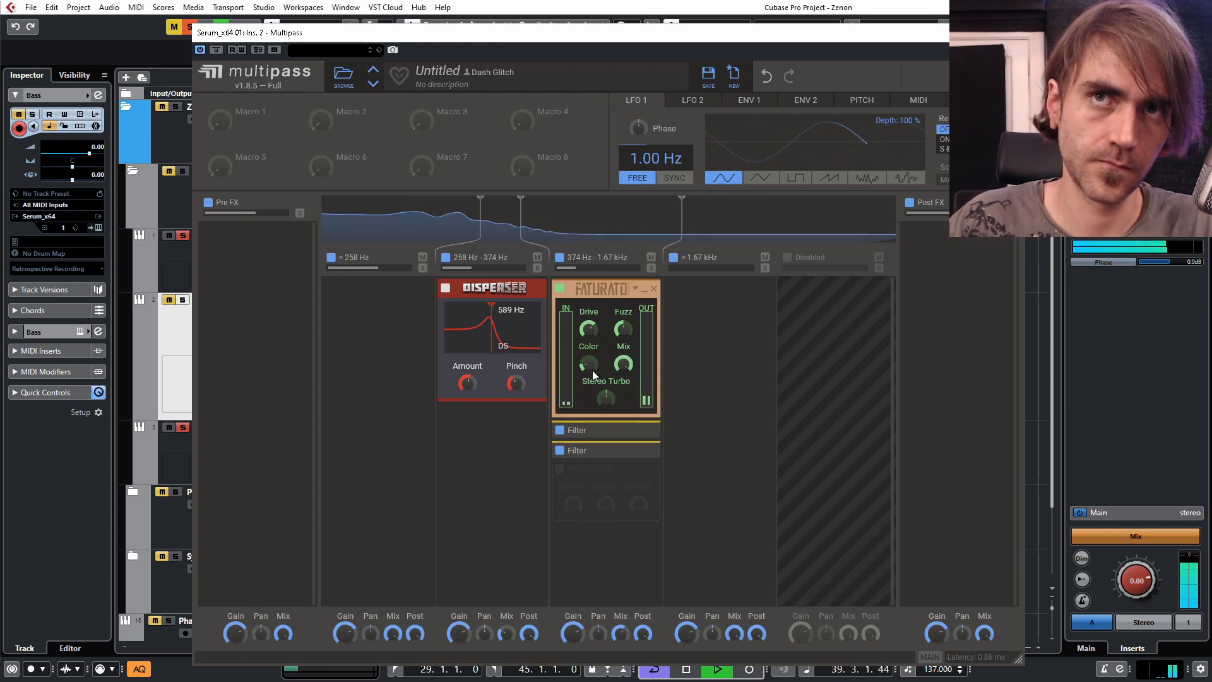
{"action": "left_click_drag", "start_coordinate": [592, 364], "coordinate": [592, 366]}
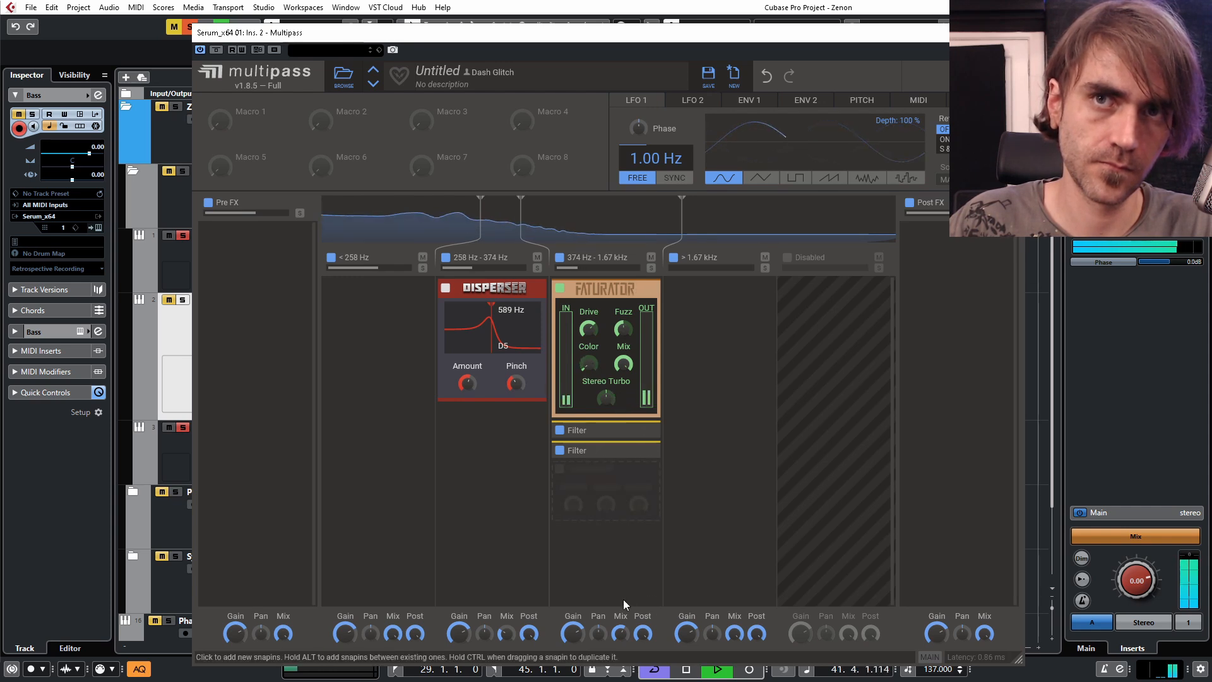
{"action": "left_click_drag", "start_coordinate": [623, 633], "coordinate": [623, 638]}
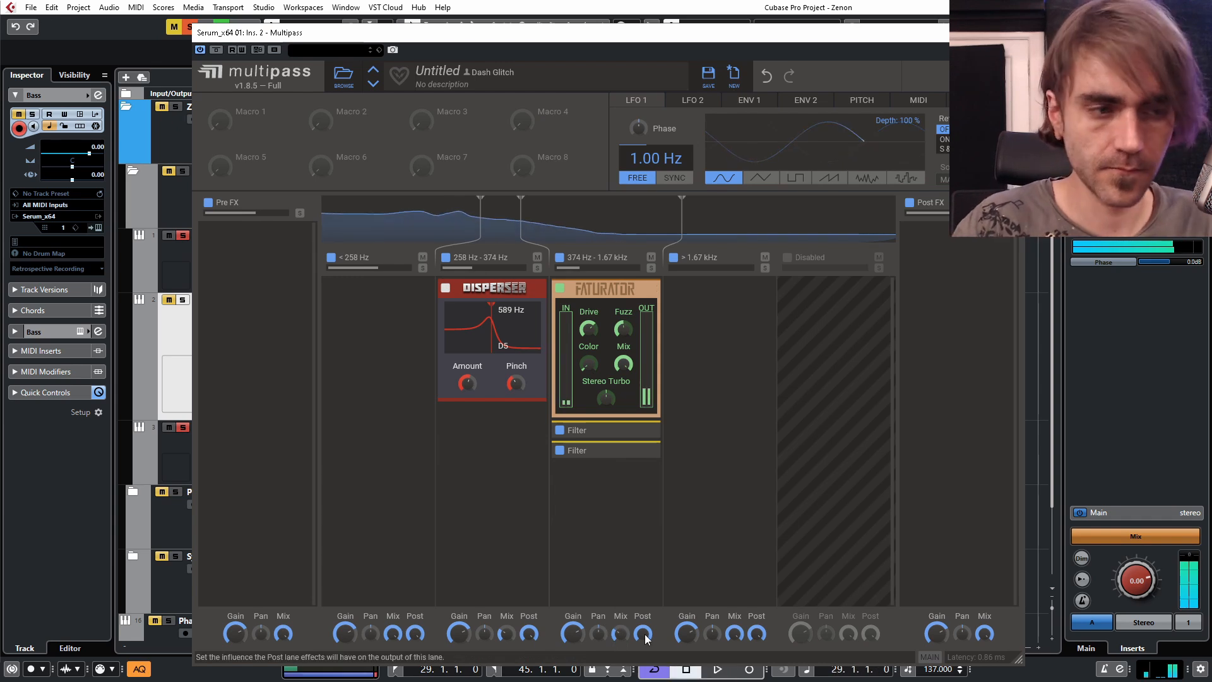
{"action": "key", "text": "space"}
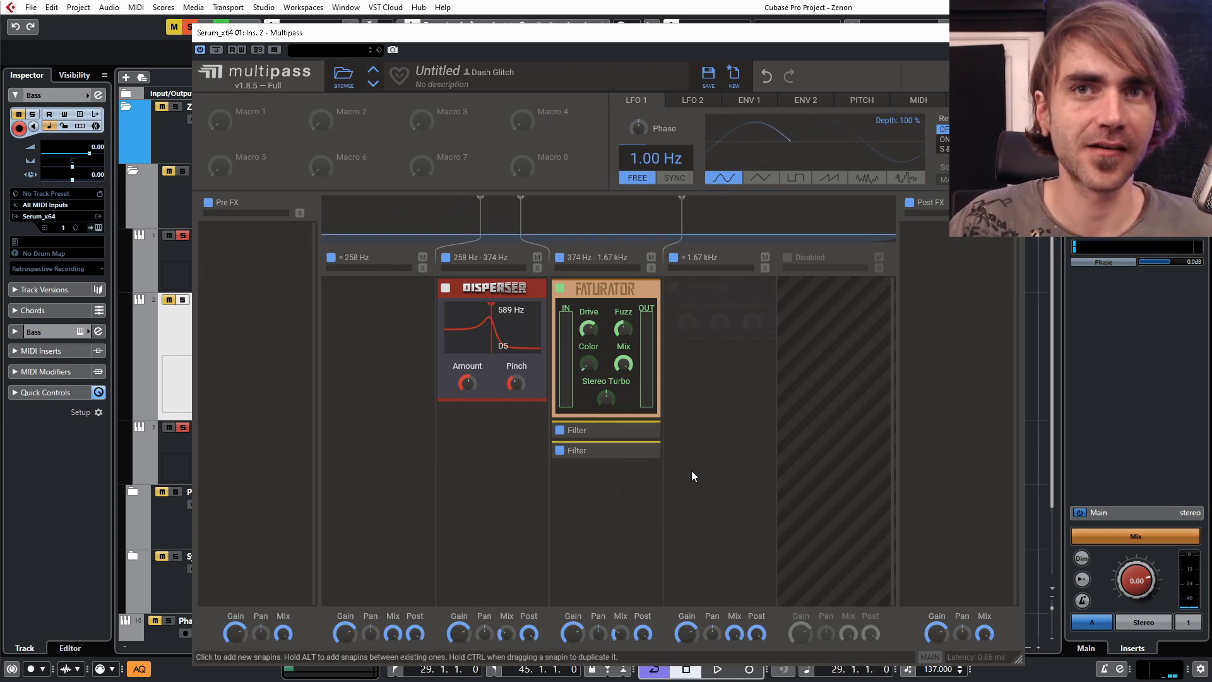
{"action": "mouse_move", "coordinate": [620, 633]}
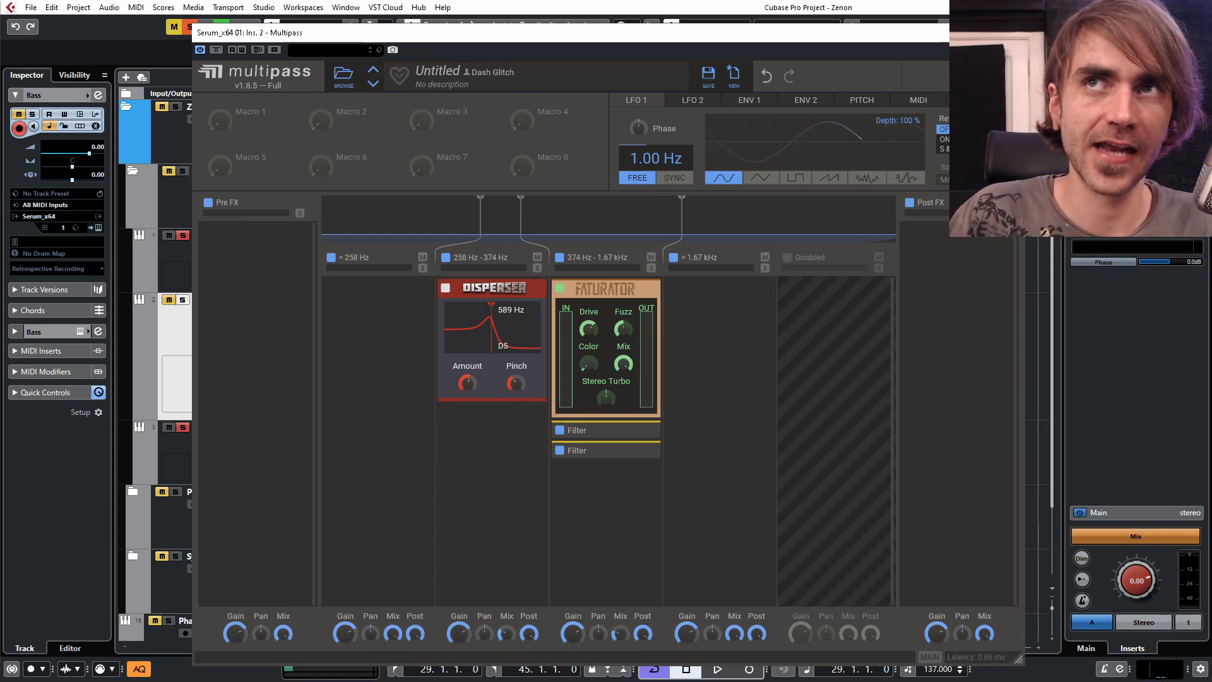
Close Multipass, insert EQuilibrium on the Serum_x64 01 channel, and enable its low-cut band at about 20 Hz
{"action": "key", "text": "ctrl+w"}
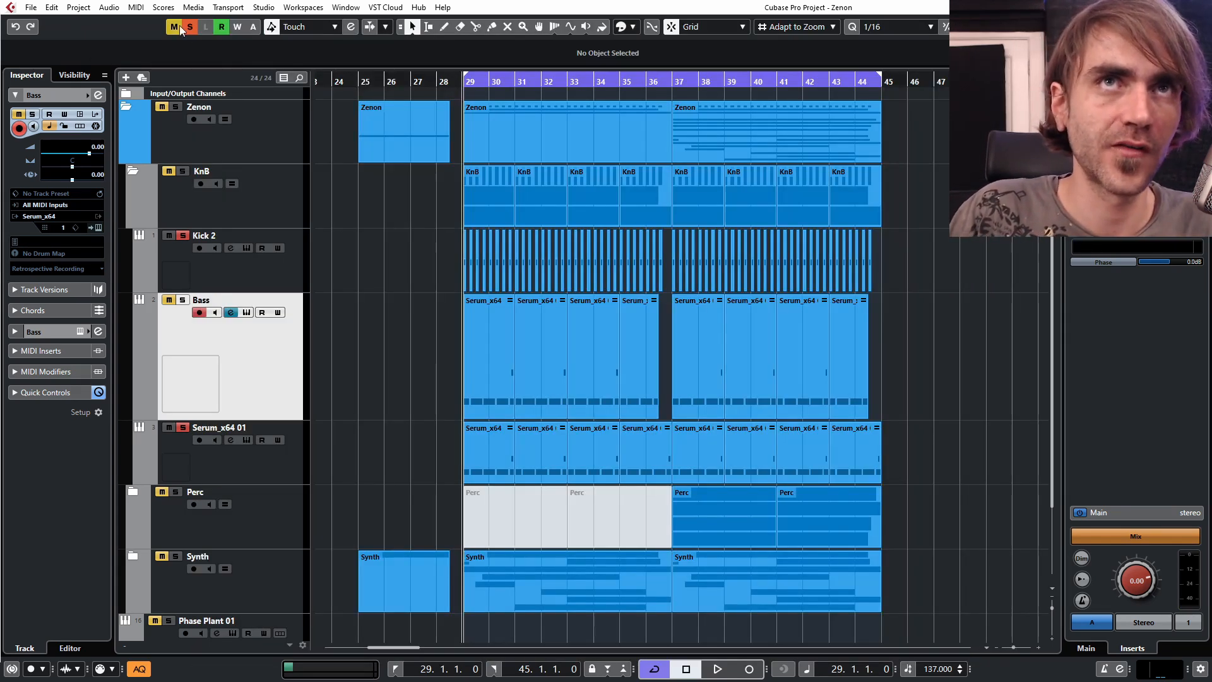
{"action": "left_click", "coordinate": [190, 27]}
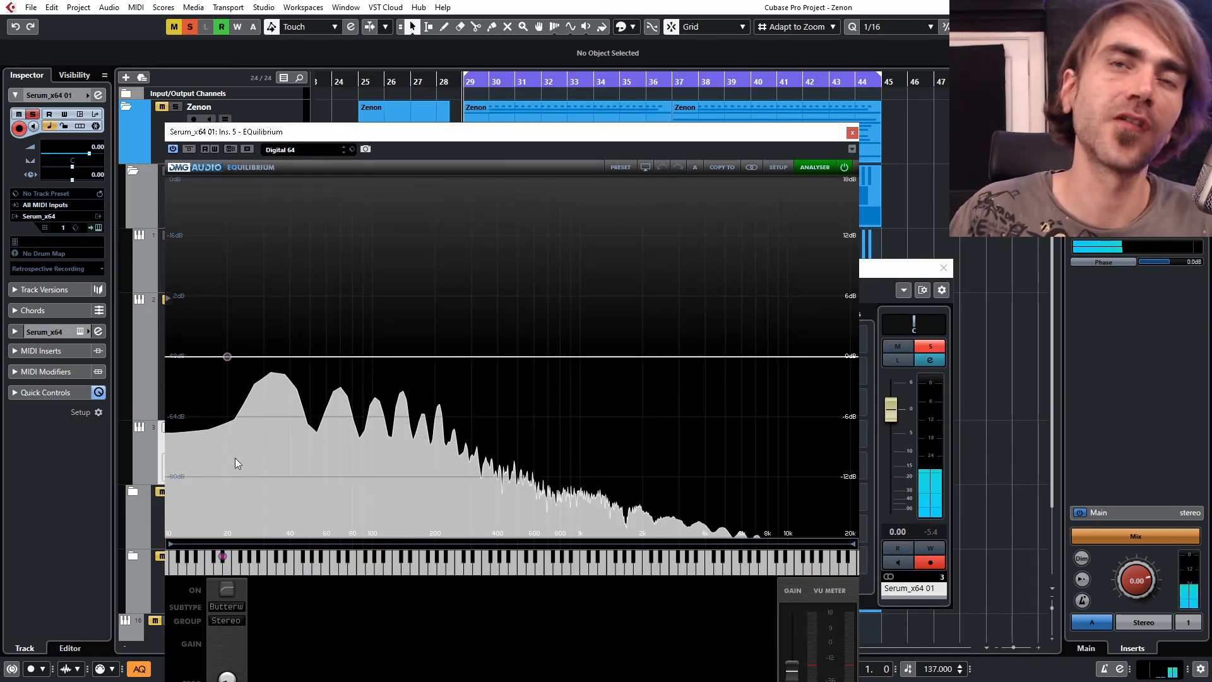
{"action": "left_click", "coordinate": [227, 589]}
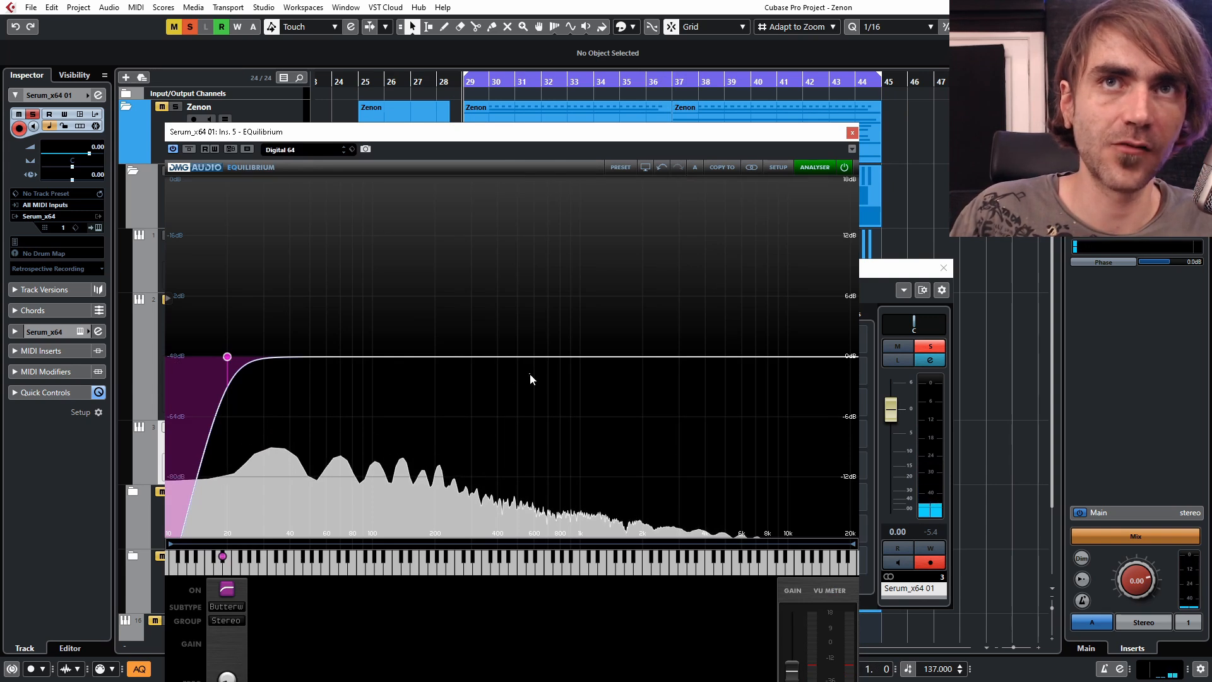
Add an EQ peak band at 575.2 Hz with -4.26 dB gain, start playback, and close the EQ and channel settings
{"action": "double_click", "coordinate": [530, 392]}
{"action": "left_click_drag", "start_coordinate": [529, 402], "coordinate": [531, 404]}
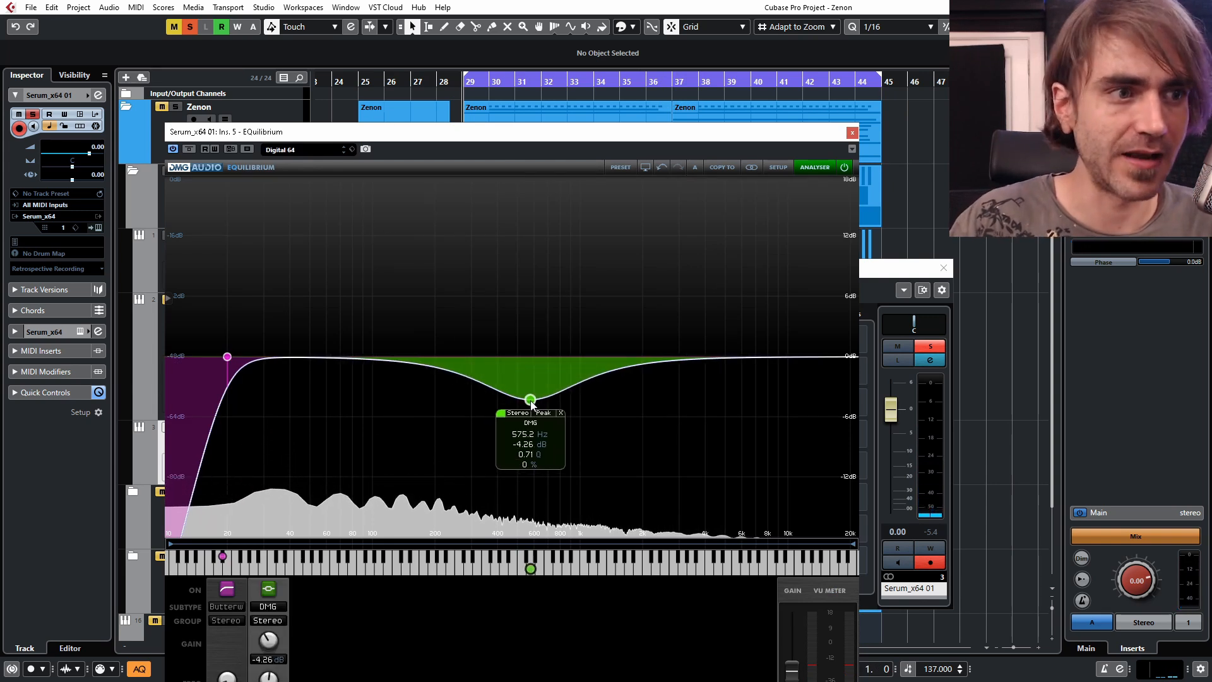
{"action": "key", "text": "space"}
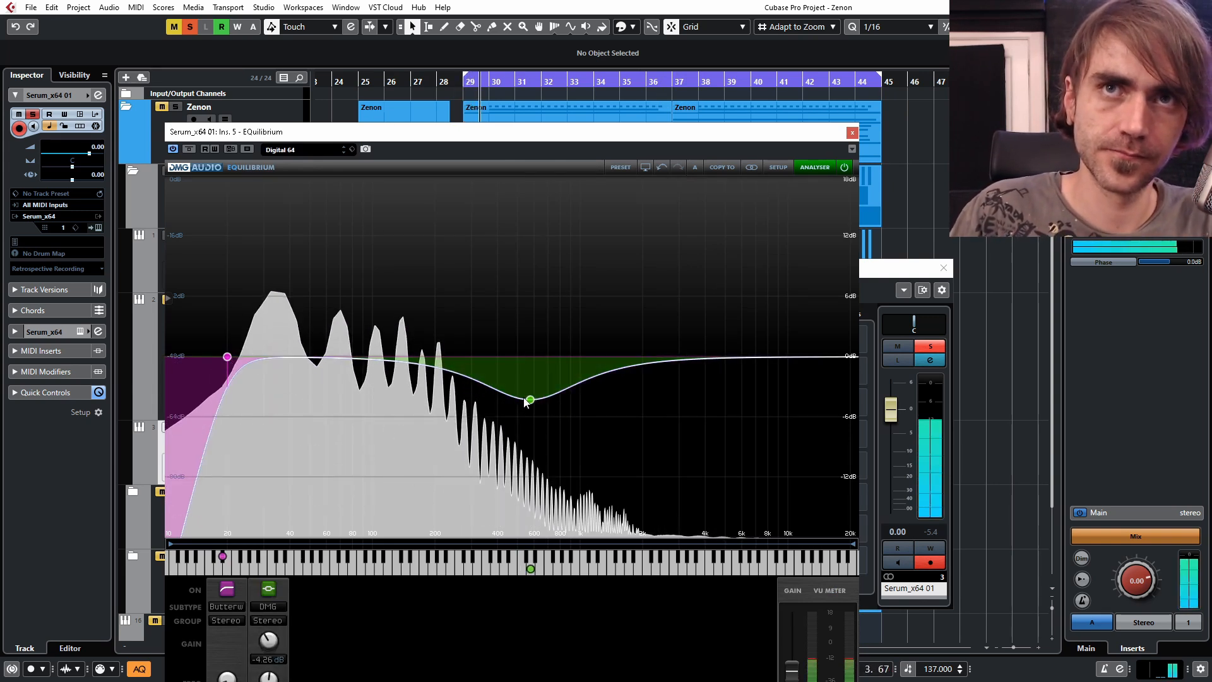
{"action": "left_click", "coordinate": [852, 132]}
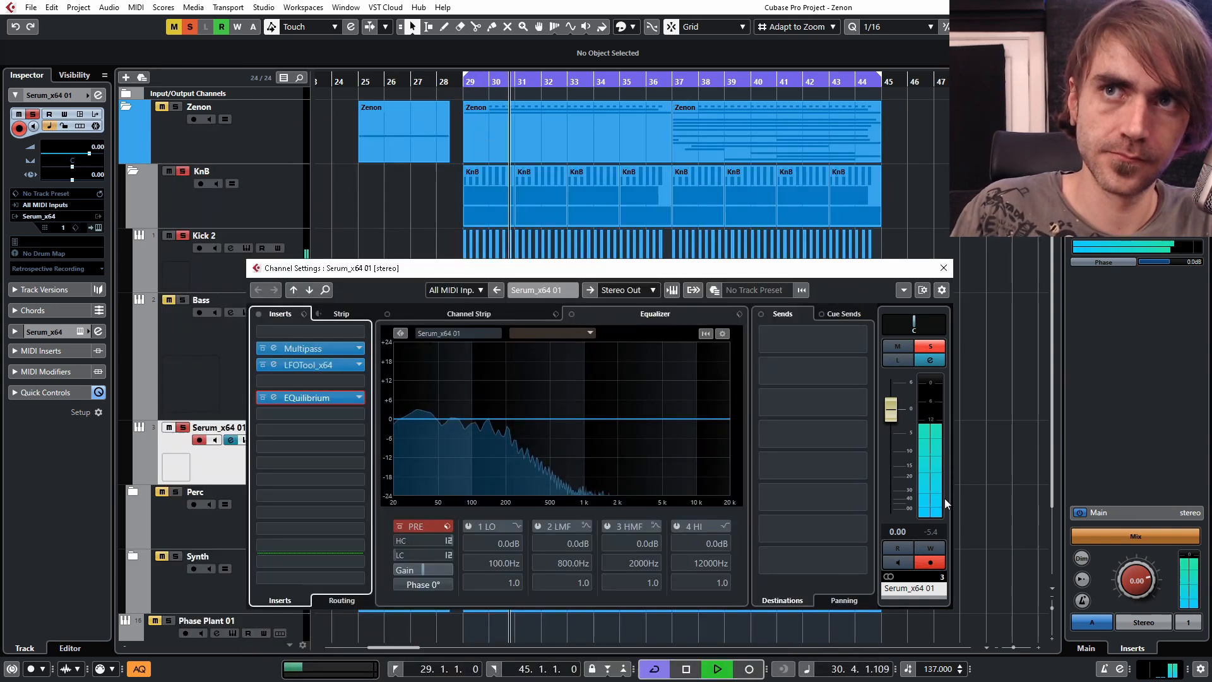
{"action": "left_click", "coordinate": [944, 268]}
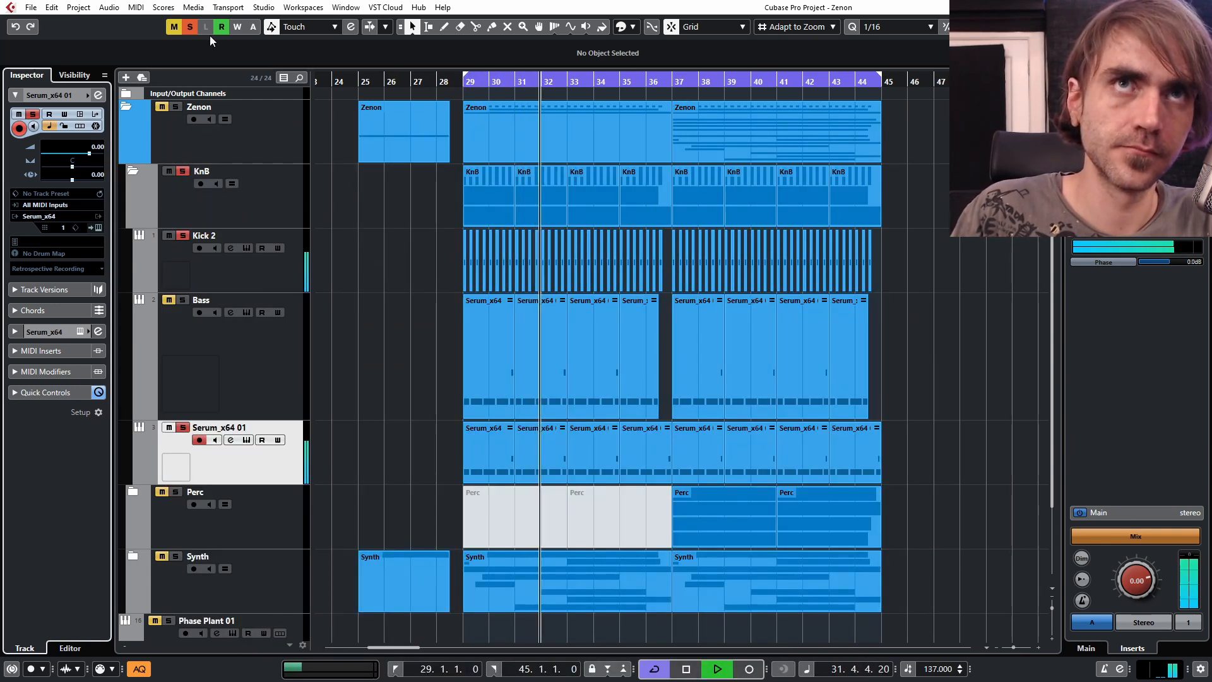
Unsolo all tracks, collapse the KnB folder, and play the full arrangement in a wider timeline view before stopping playback
{"action": "left_click", "coordinate": [133, 171]}
{"action": "key", "text": "g"}
{"action": "key", "text": "g"}
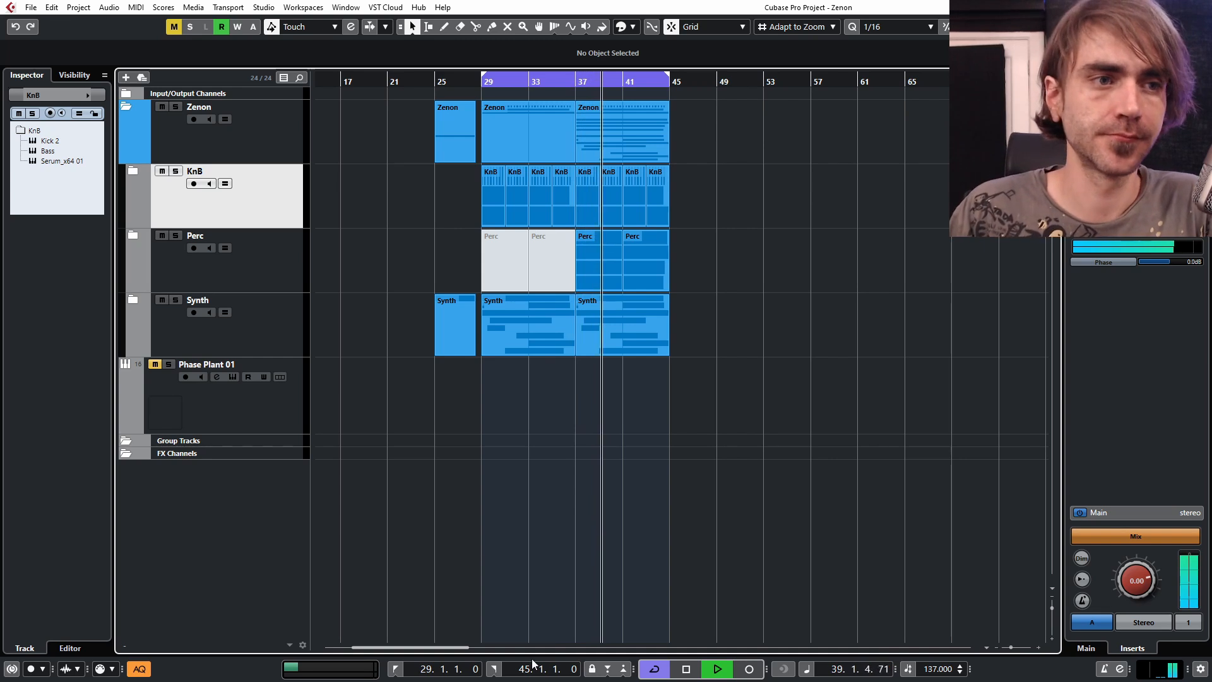
{"action": "key", "text": "g"}
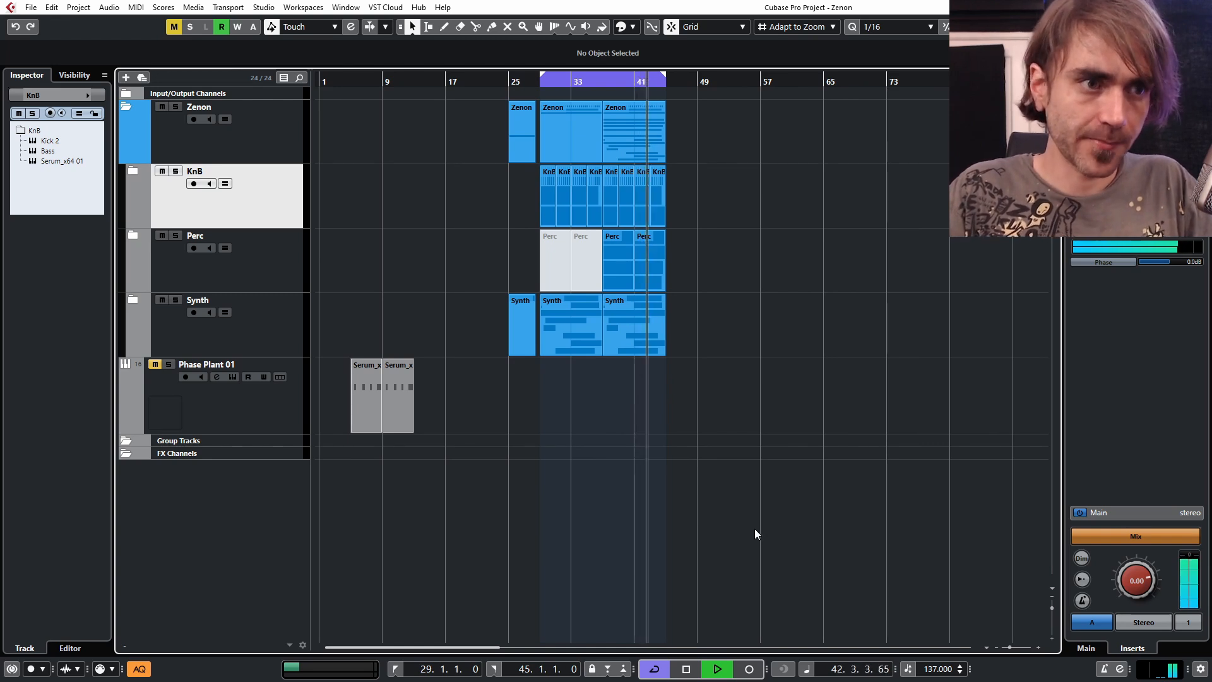
{"action": "key", "text": "space"}
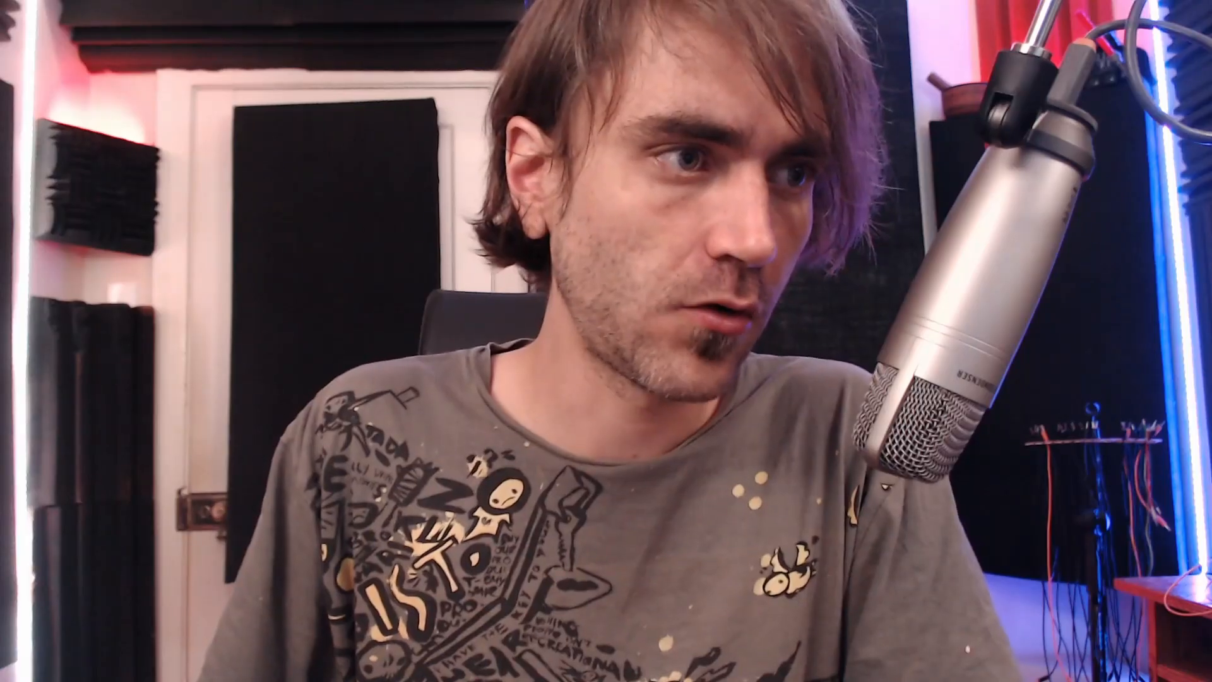